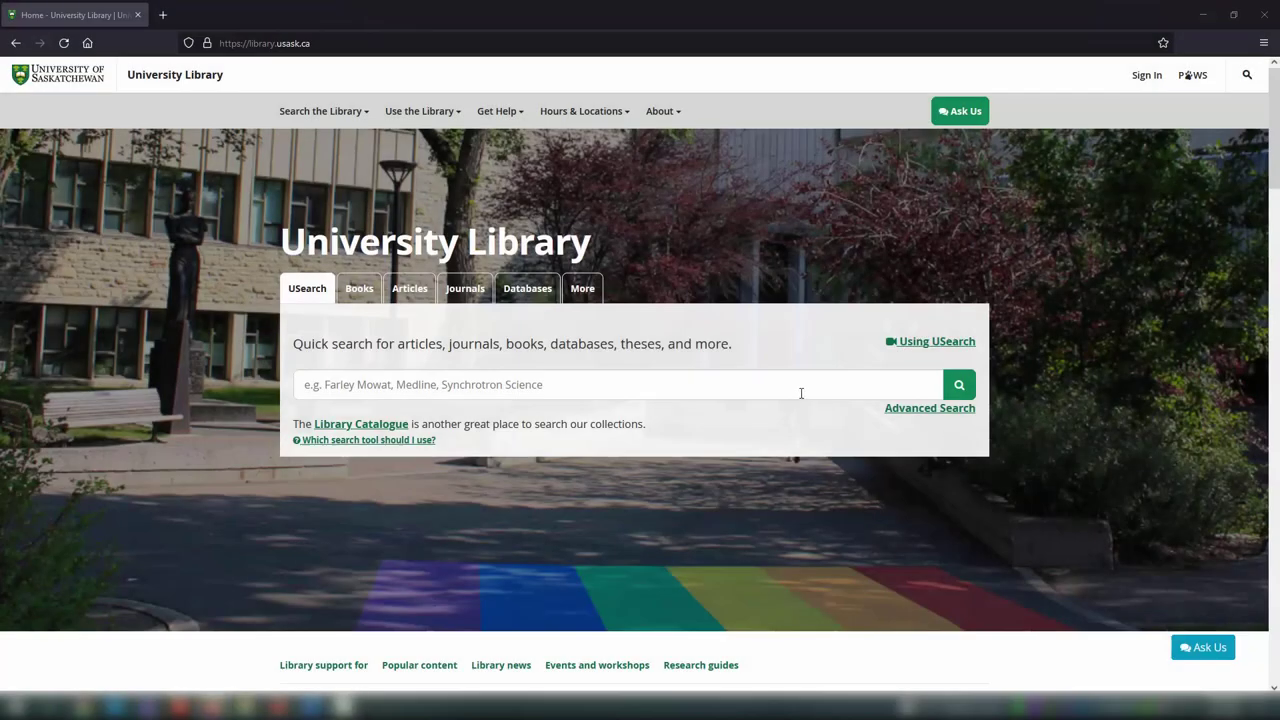
Search the library for the article "One does not simply laugh in Middle Earth" and follow its full-text availability link.
click(802, 392)
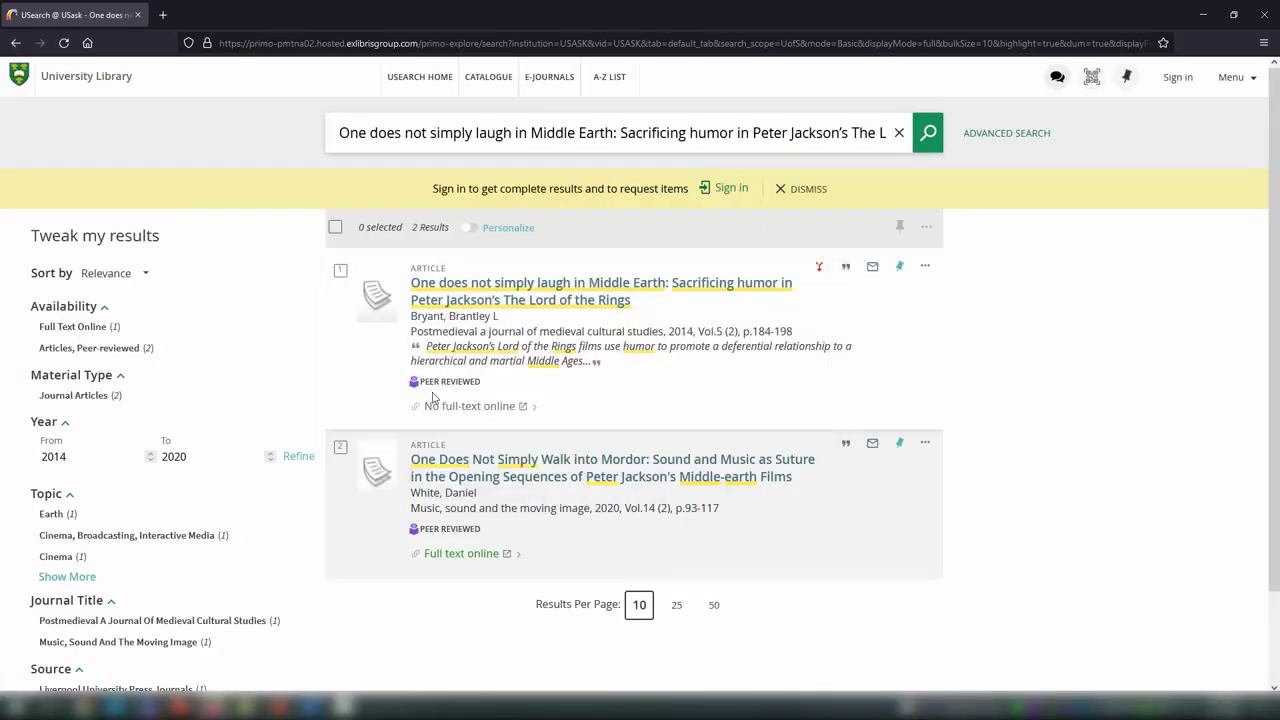
click(440, 410)
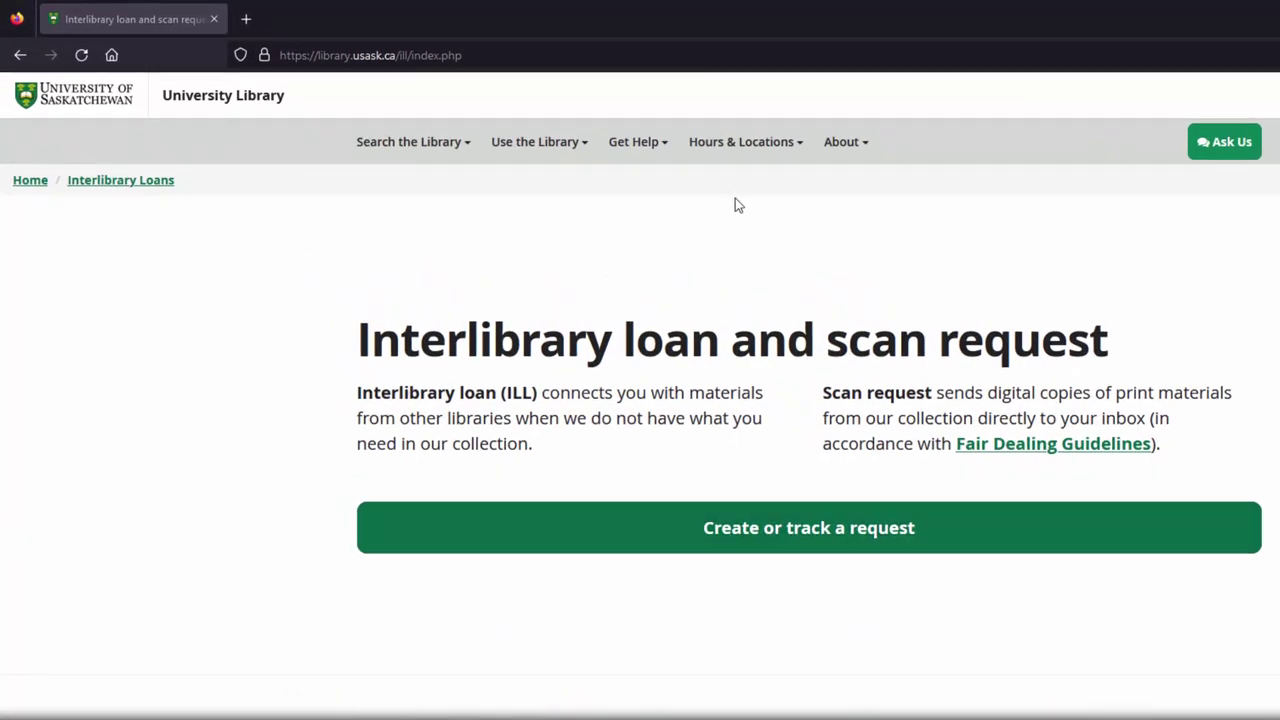
Open the library's Interlibrary loan and scan request page.
click(568, 150)
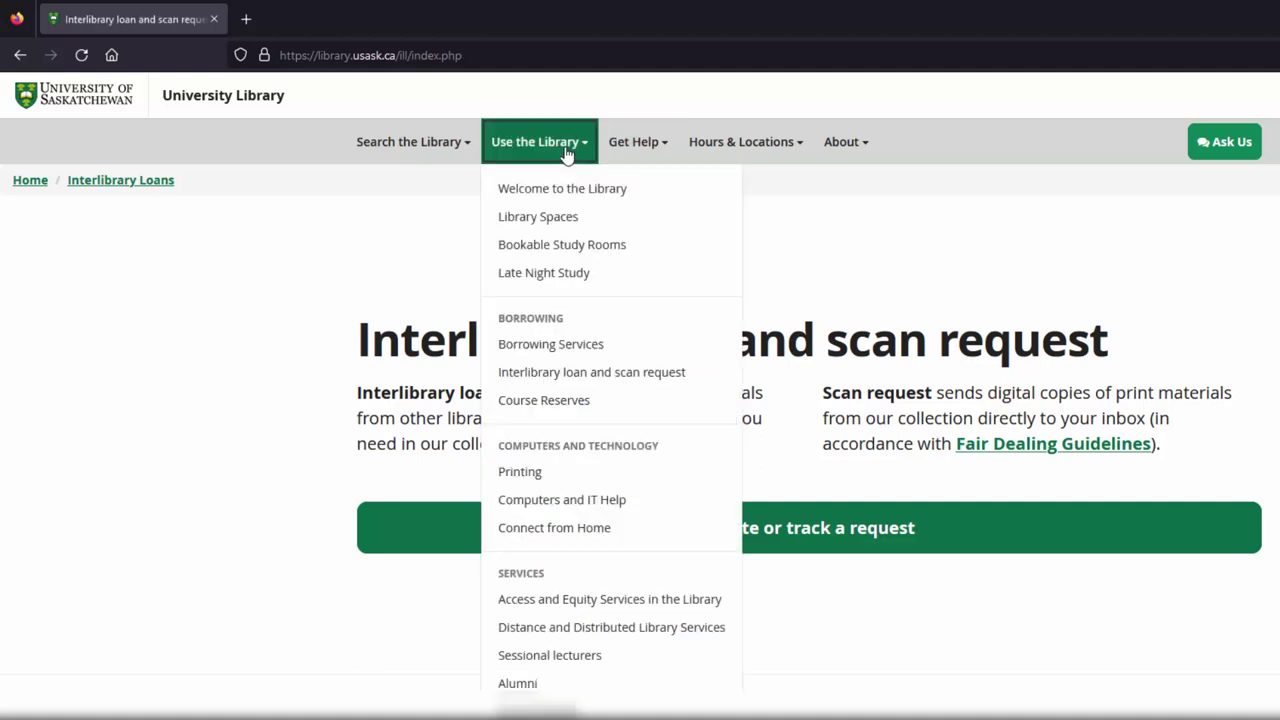
click(618, 373)
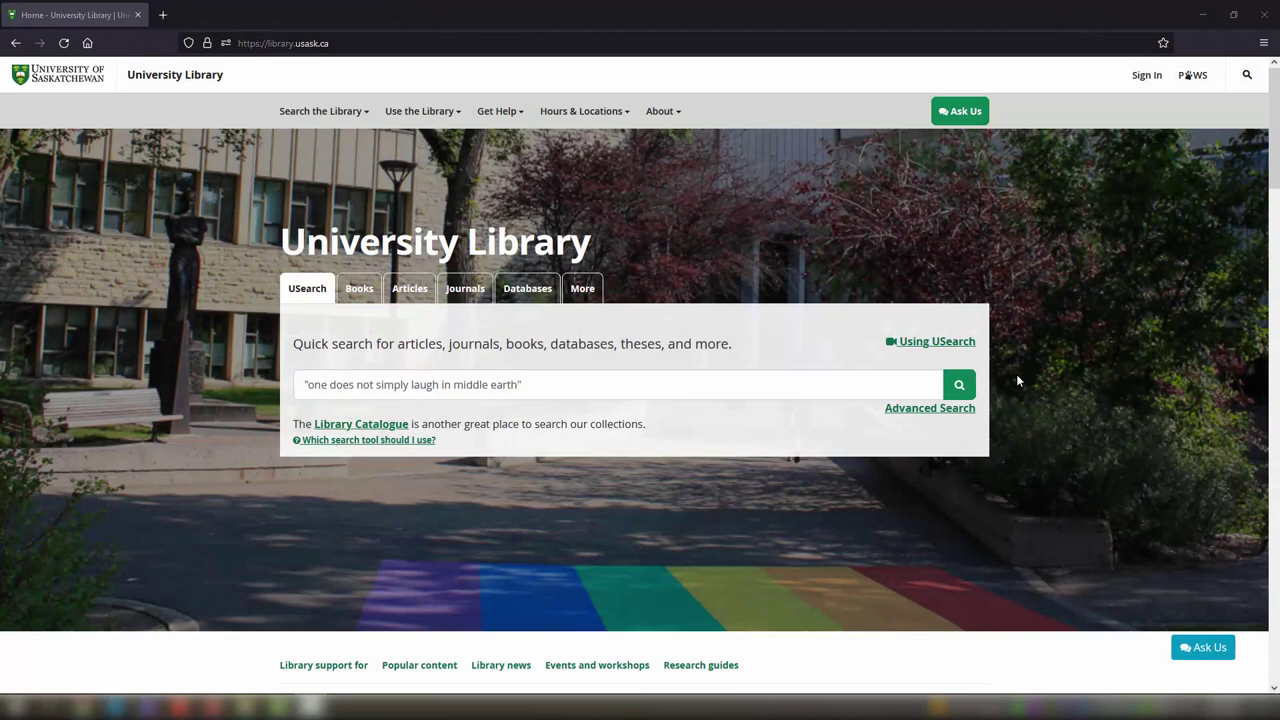
Search USearch for "one does not simply laugh in middle earth" and open the How to get it service in the article's record.
click(959, 388)
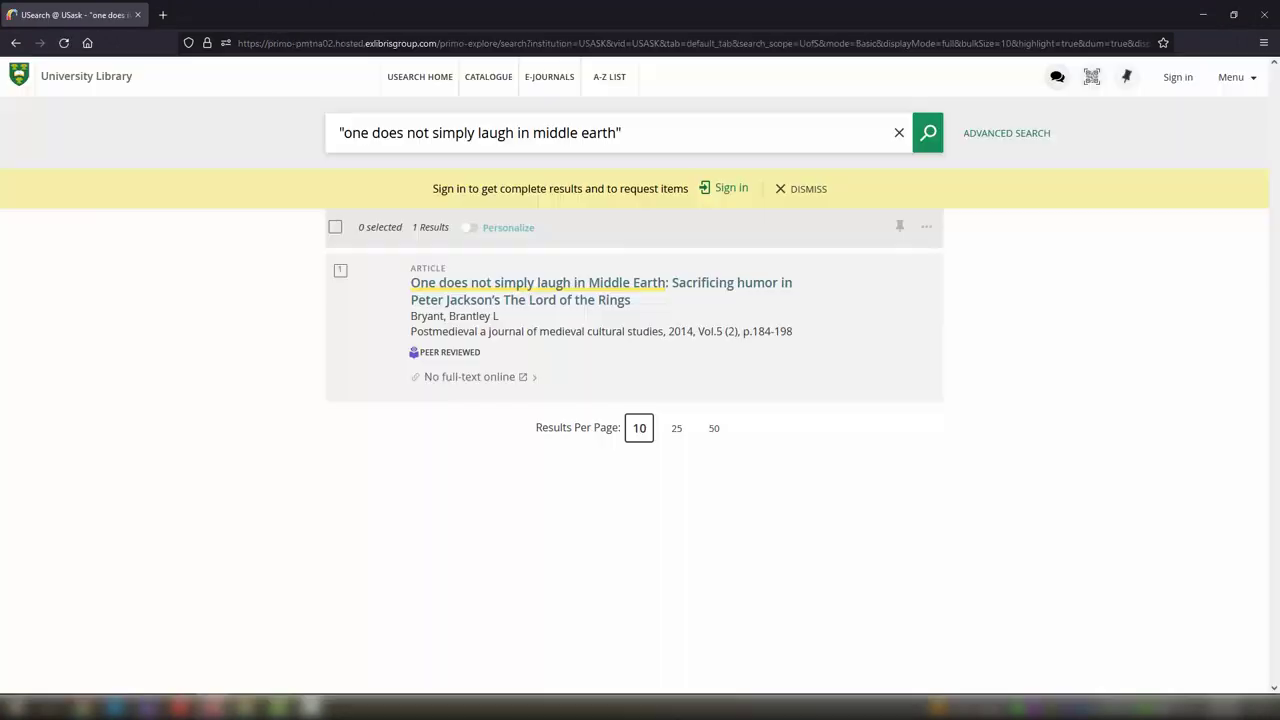
click(840, 345)
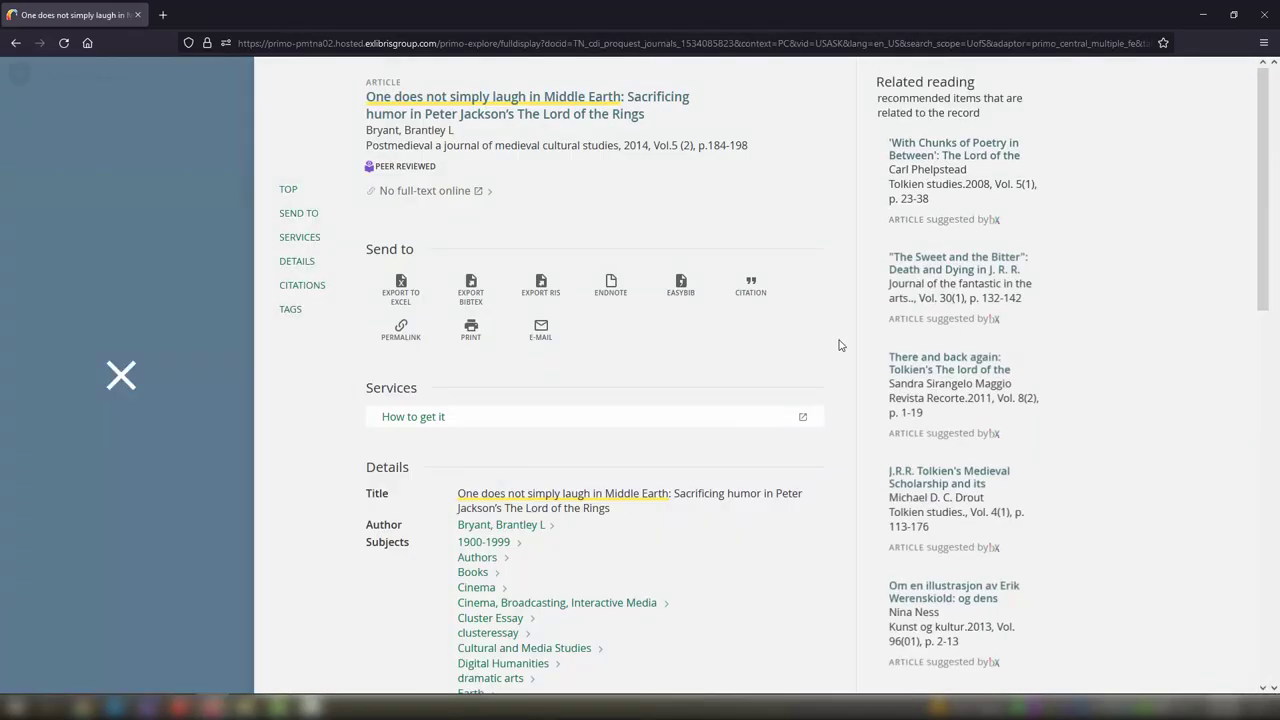
click(431, 418)
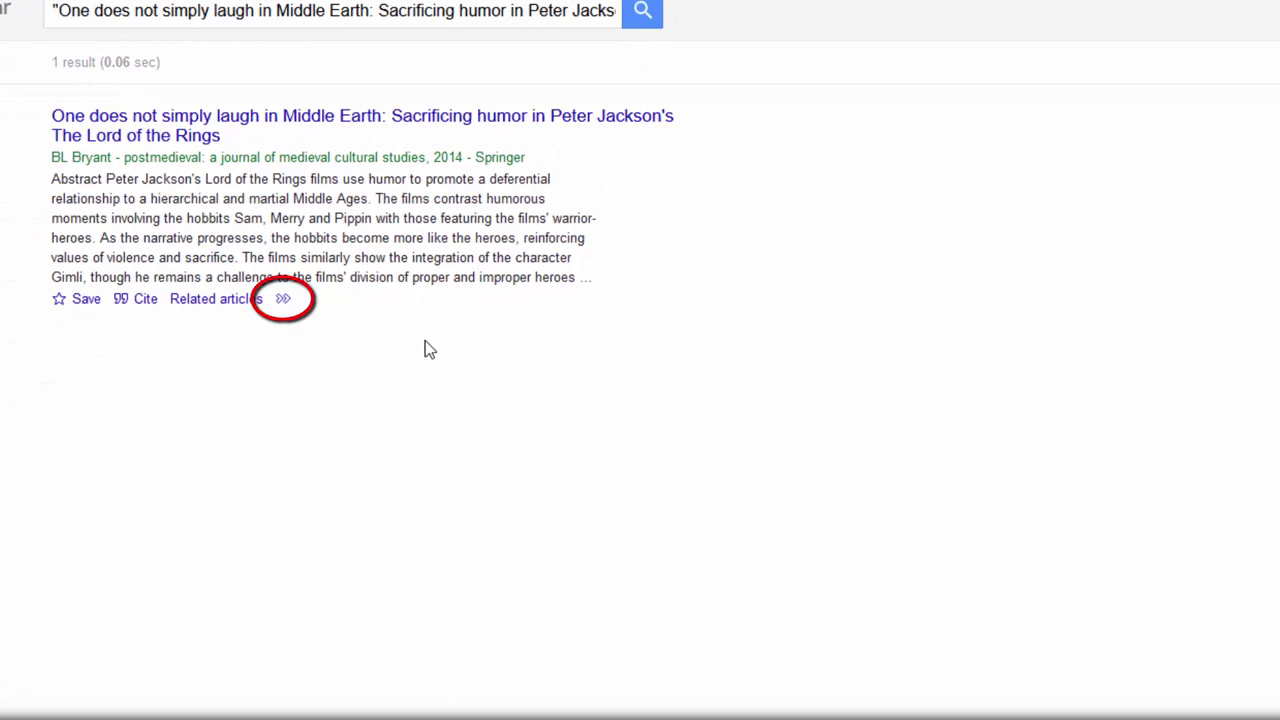
Reveal the extra links under the Google Scholar result and follow FindIt @ USask.
click(282, 299)
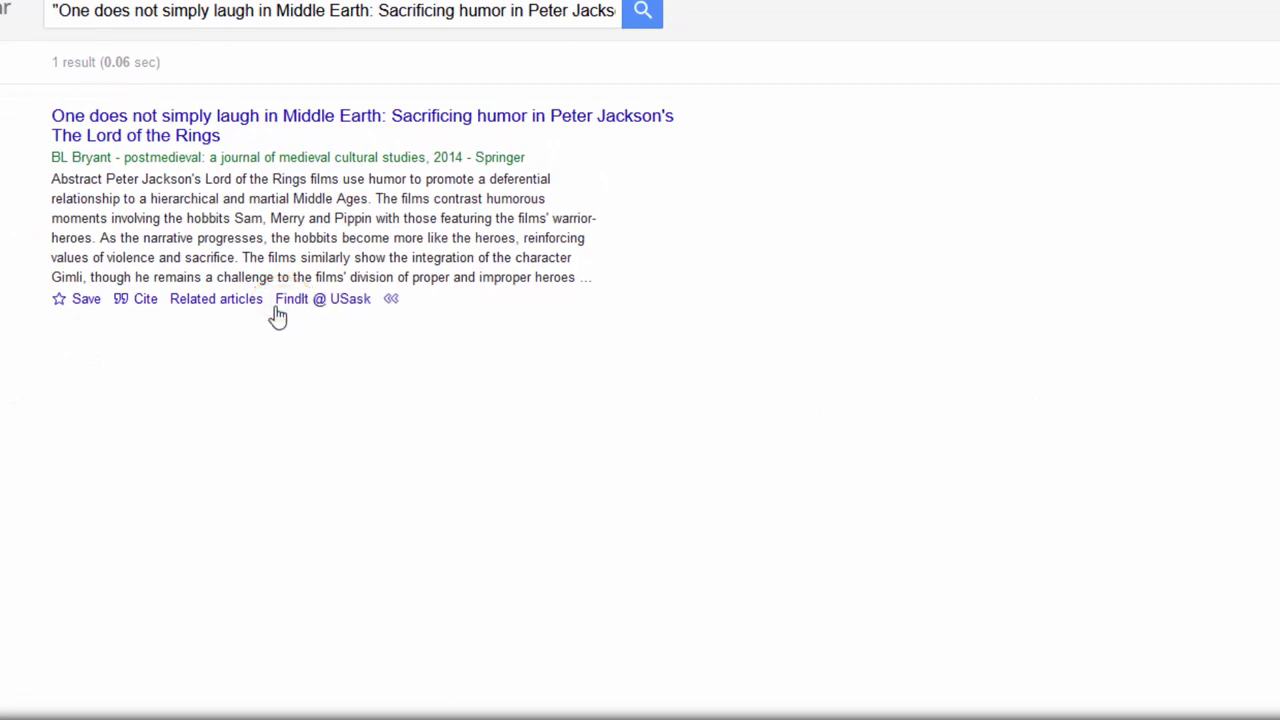
click(344, 304)
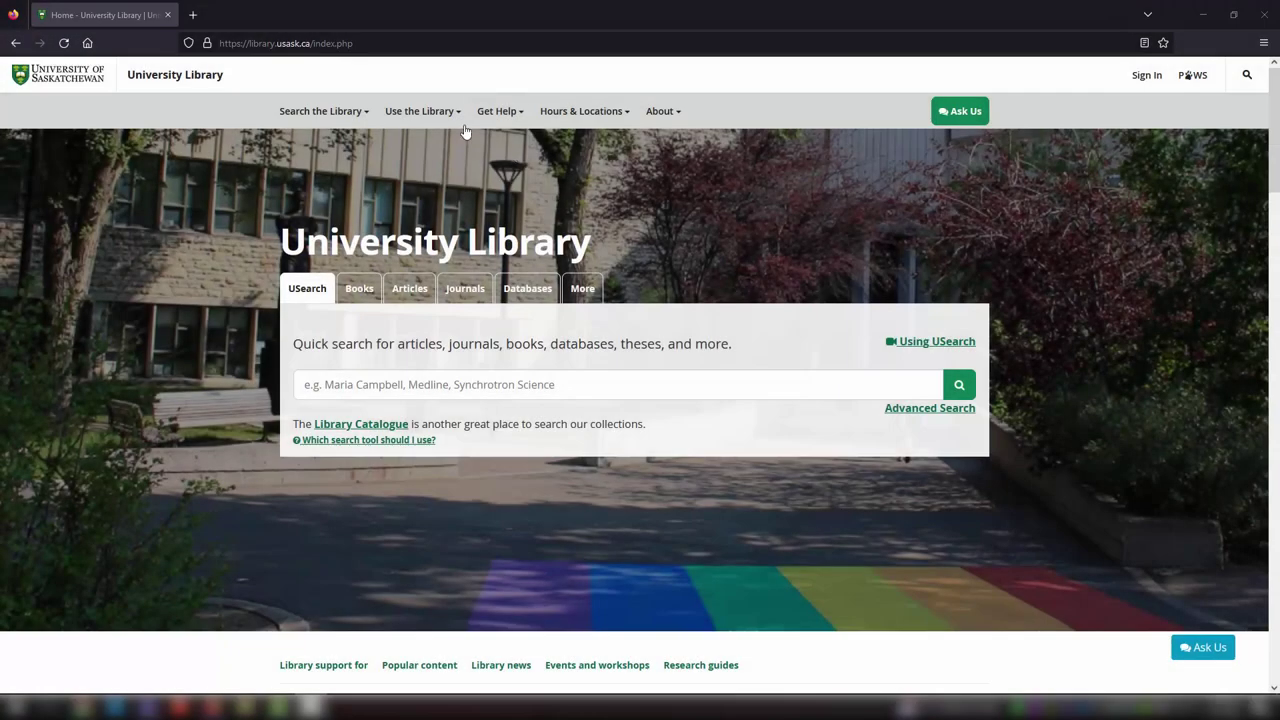
click(443, 112)
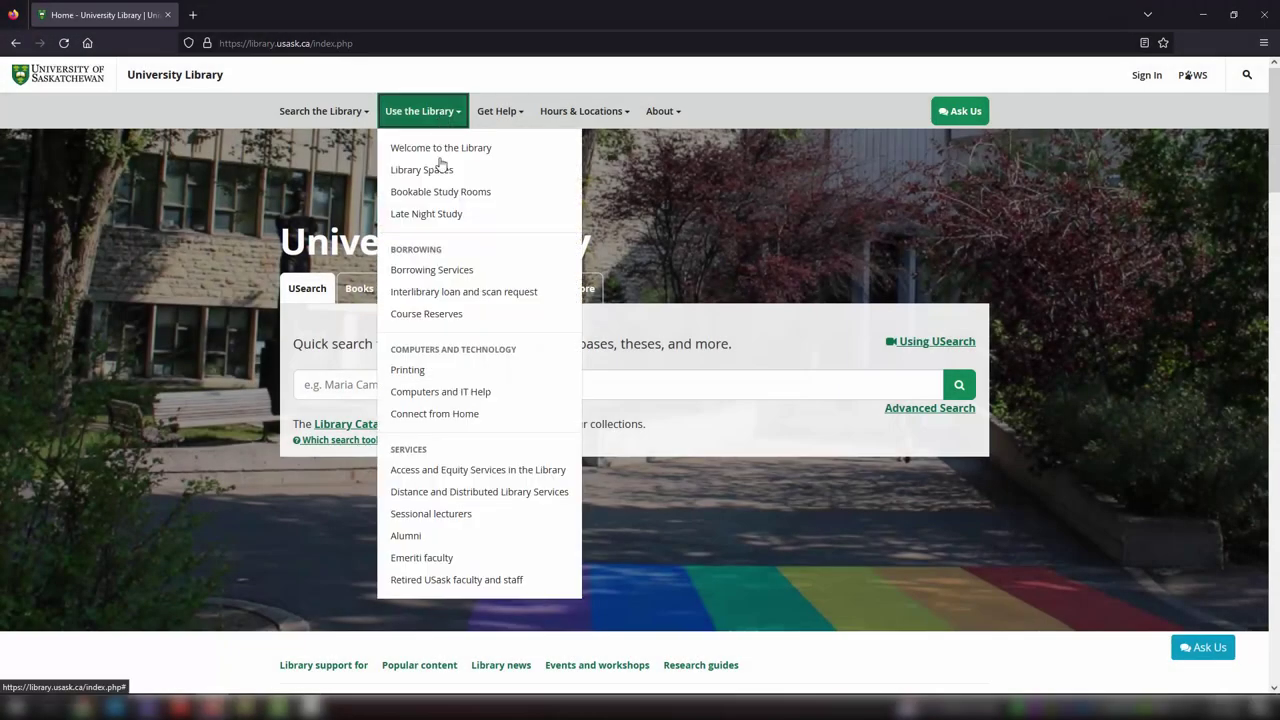
Open the article's How to get it options and request the item from another library.
click(488, 412)
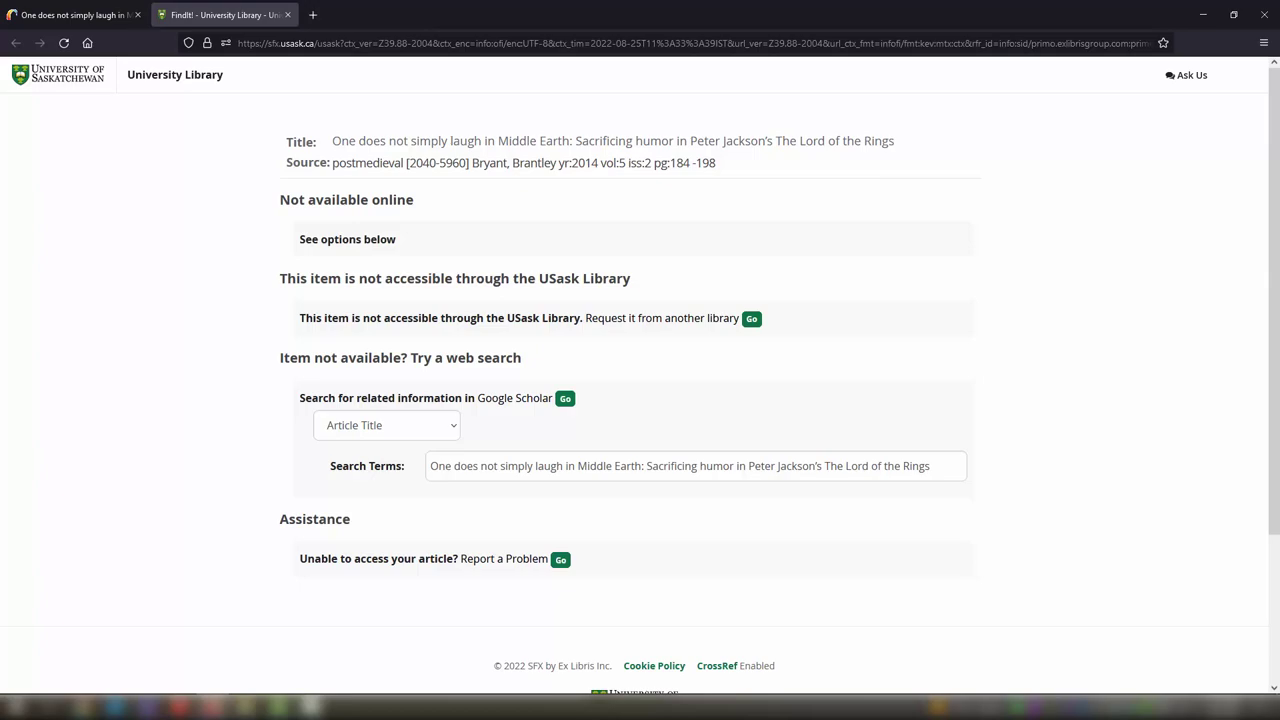
click(753, 320)
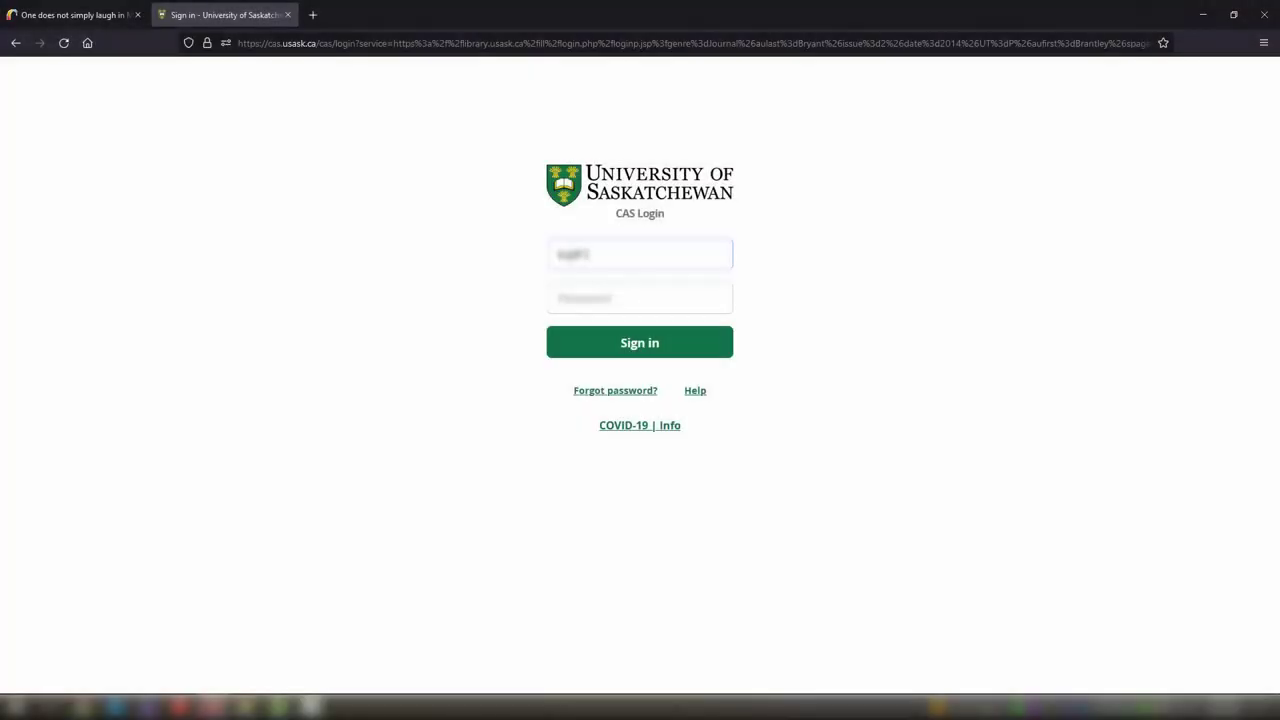
Sign in to the university's CAS login with the username and account password.
key(Tab)
text(••••)
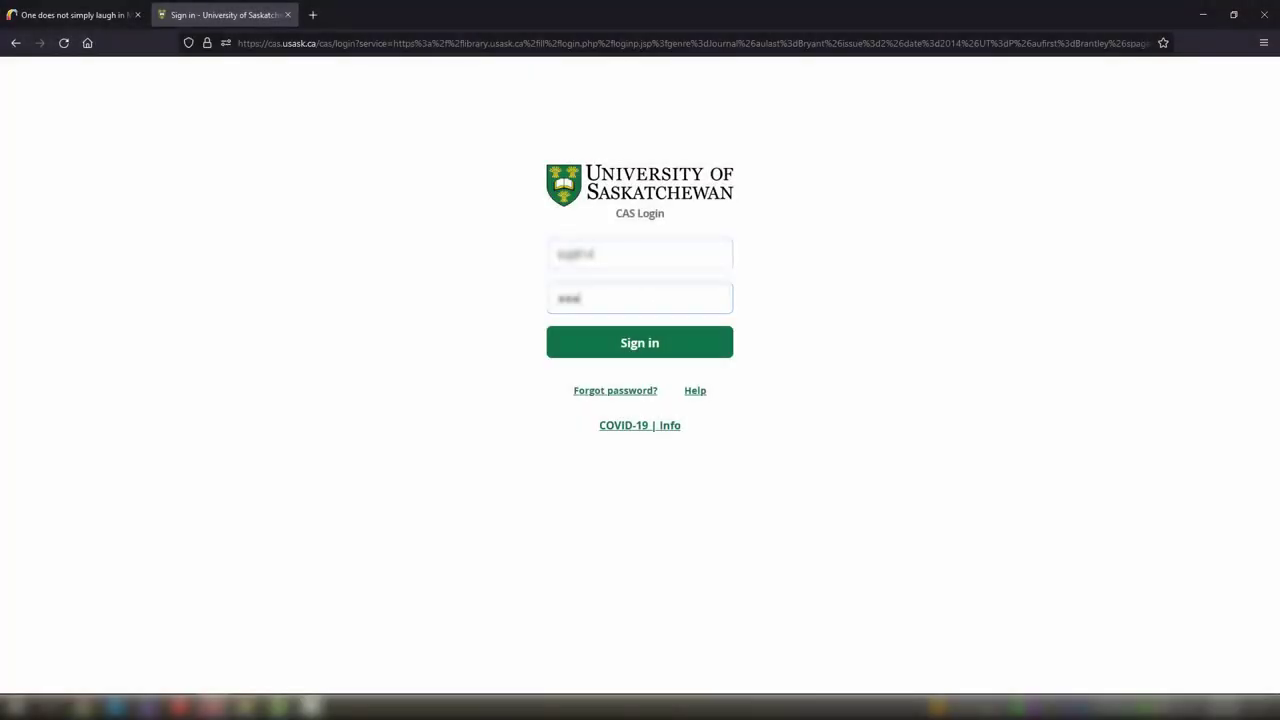
text(••••••••••••••••••)
key(Return)
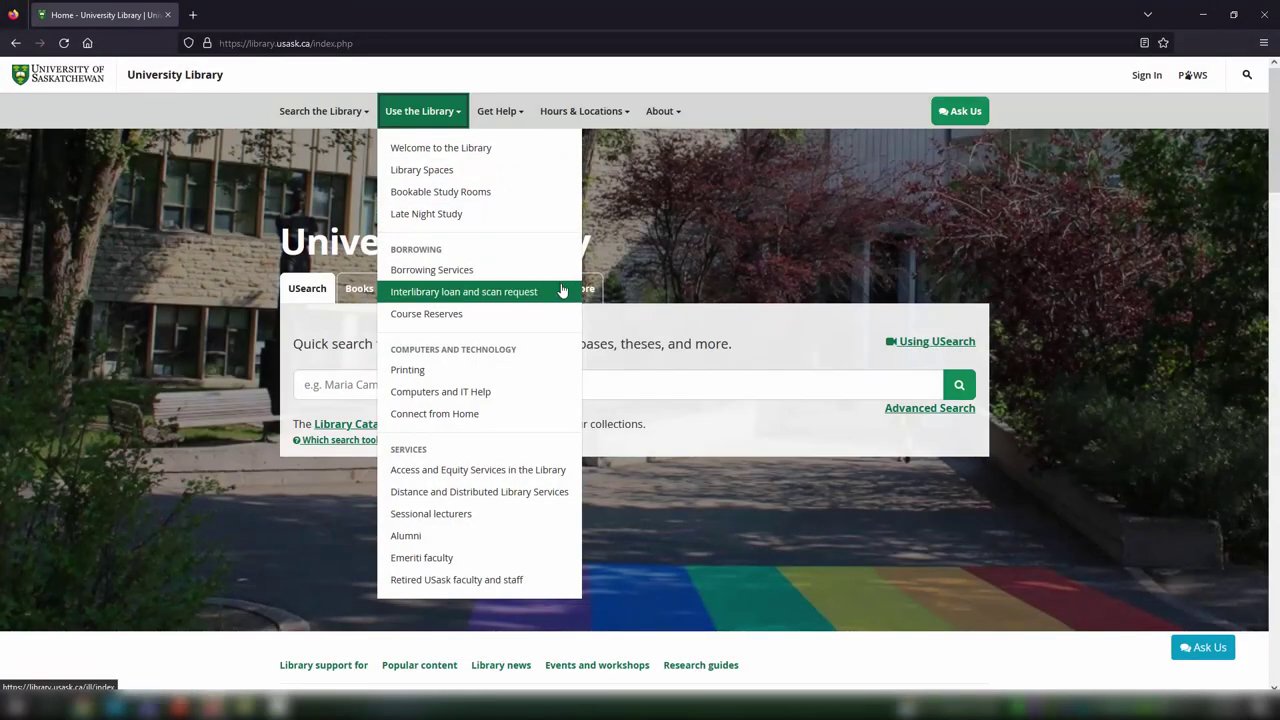
Go from the Interlibrary loan and scan request page to the request portal and start a new Book request.
click(562, 291)
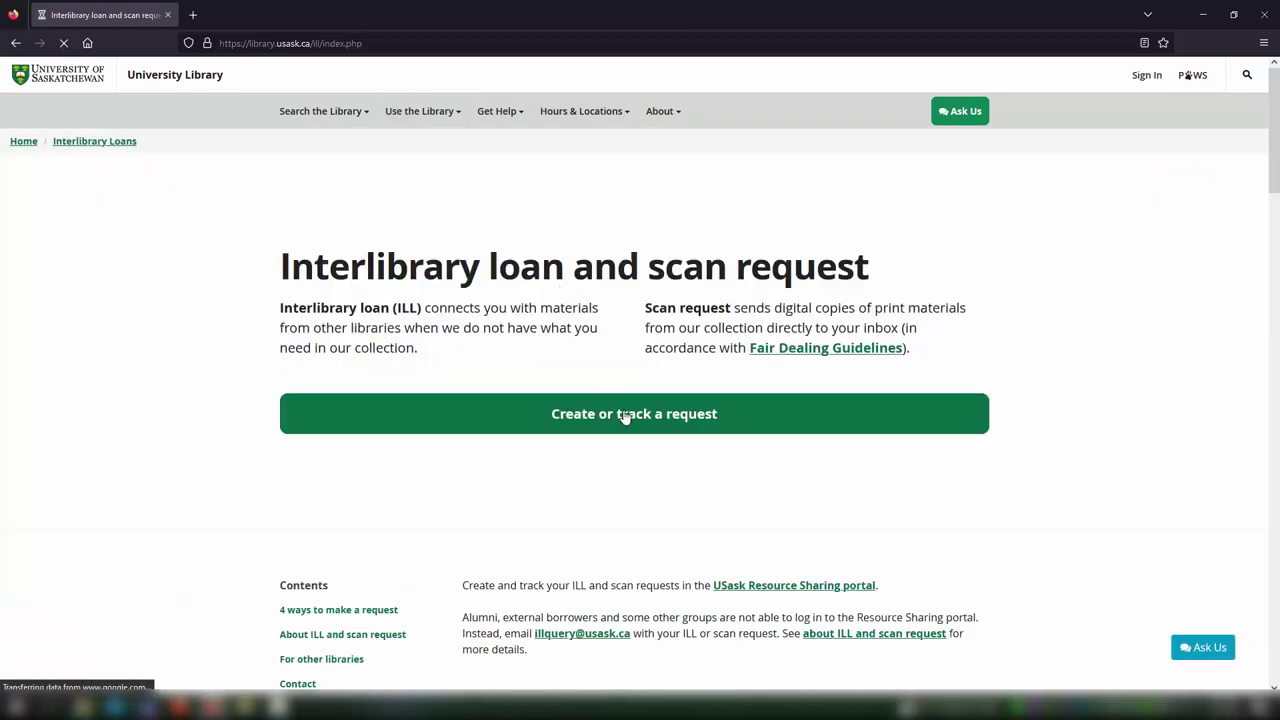
click(625, 417)
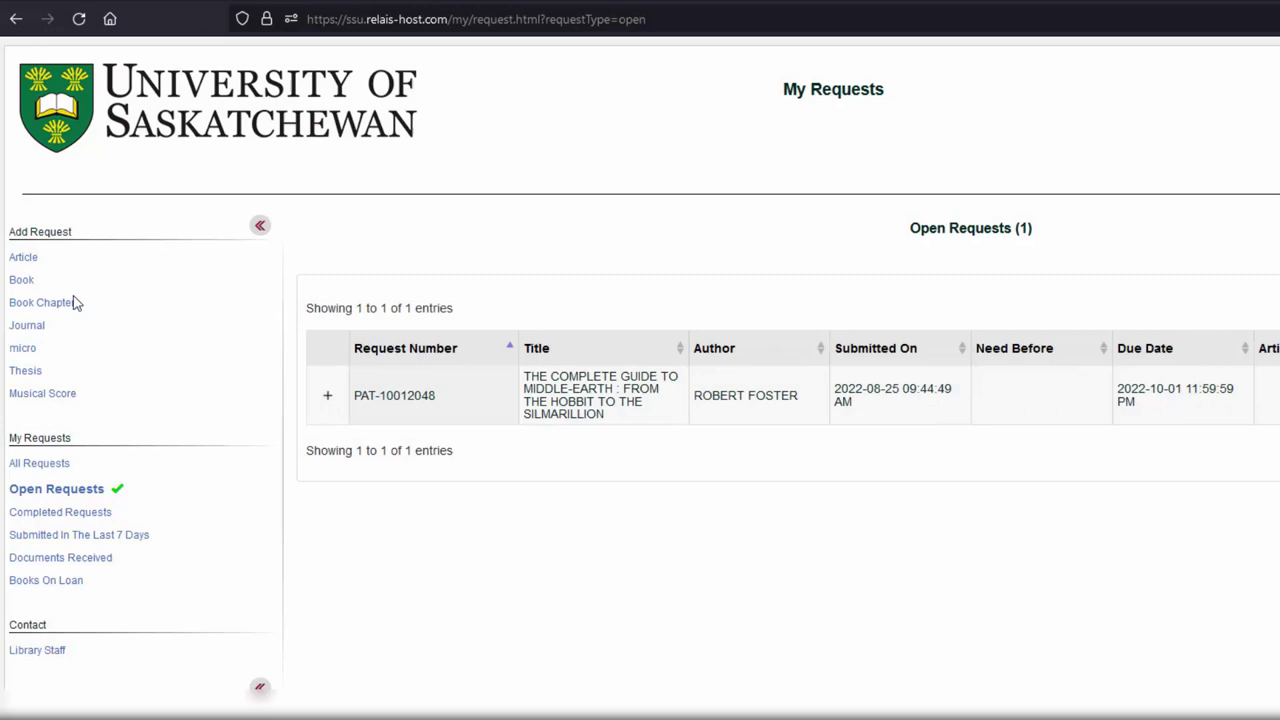
click(22, 281)
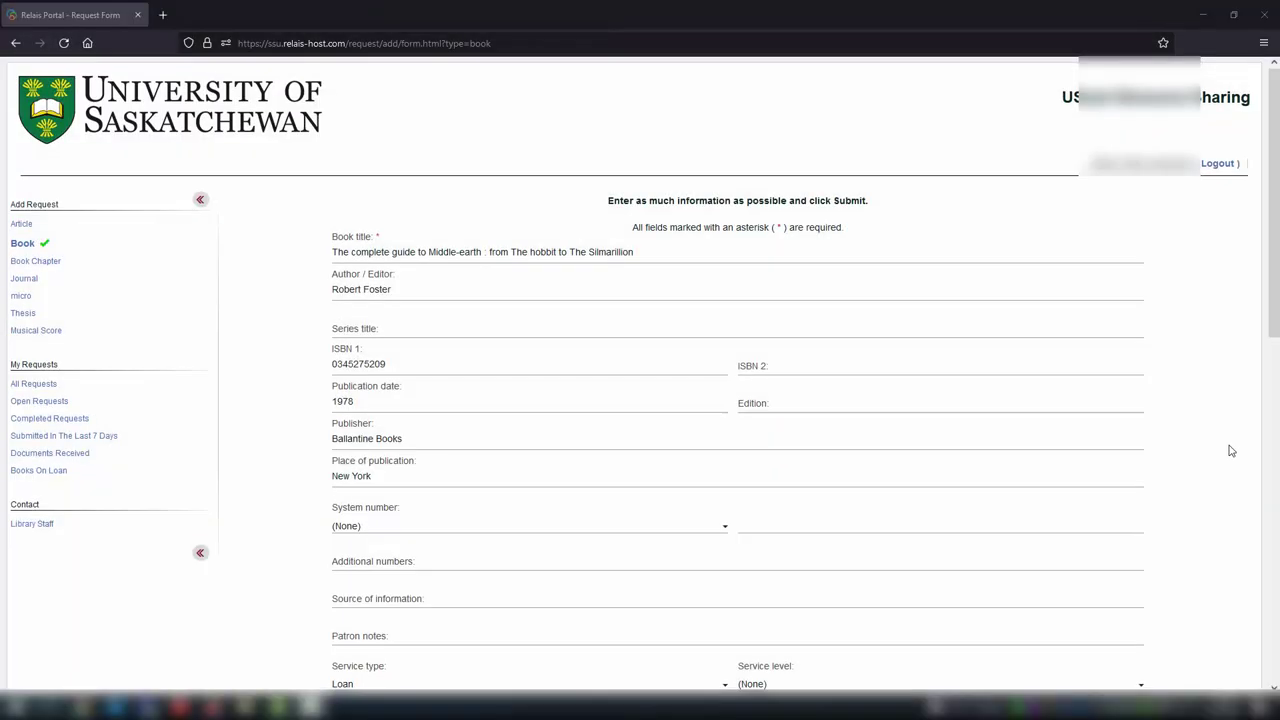
Review the pickup locations in the book request form and keep Murray Library selected.
scroll(1231, 451, down, 5)
scroll(1231, 451, down, 3)
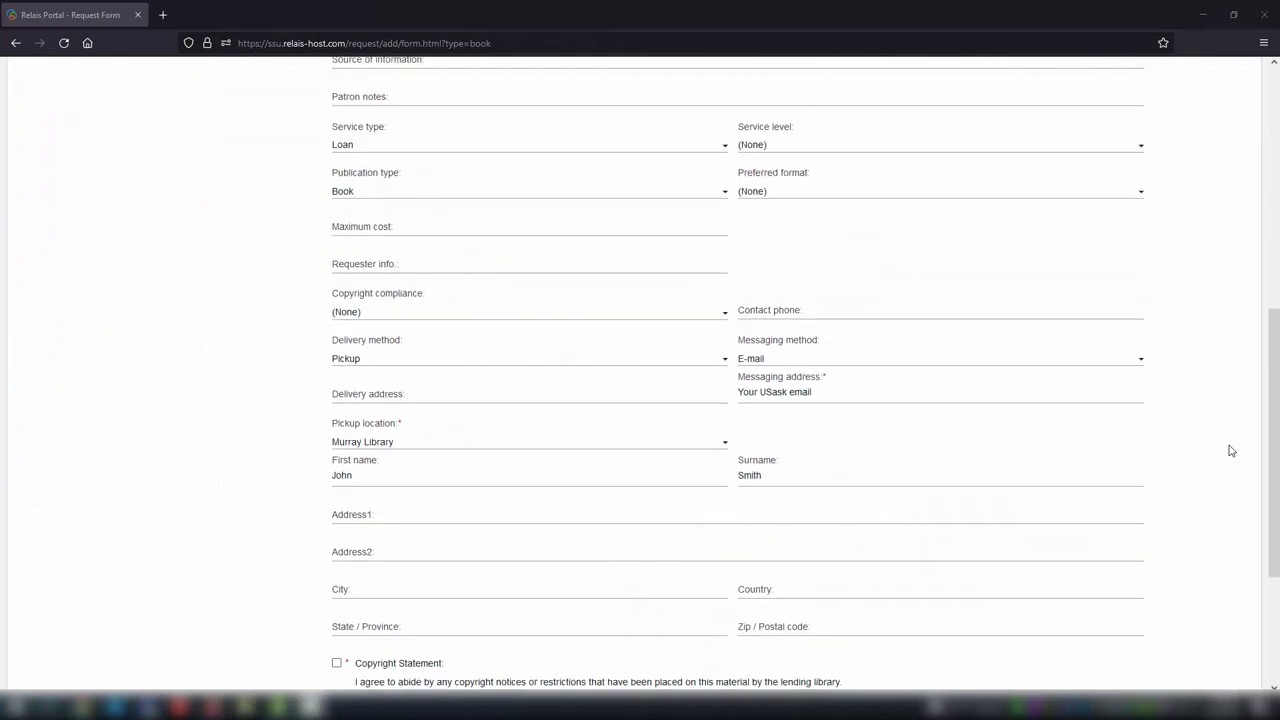
click(586, 440)
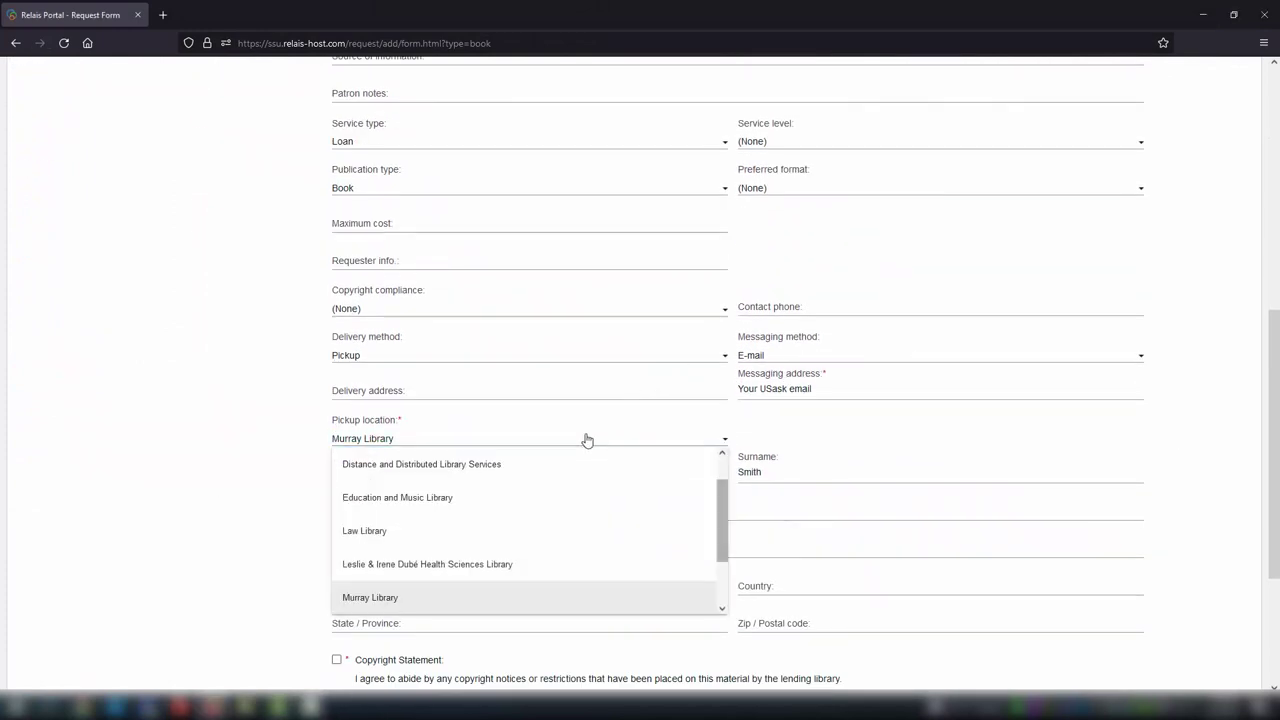
scroll(595, 494, up, 1)
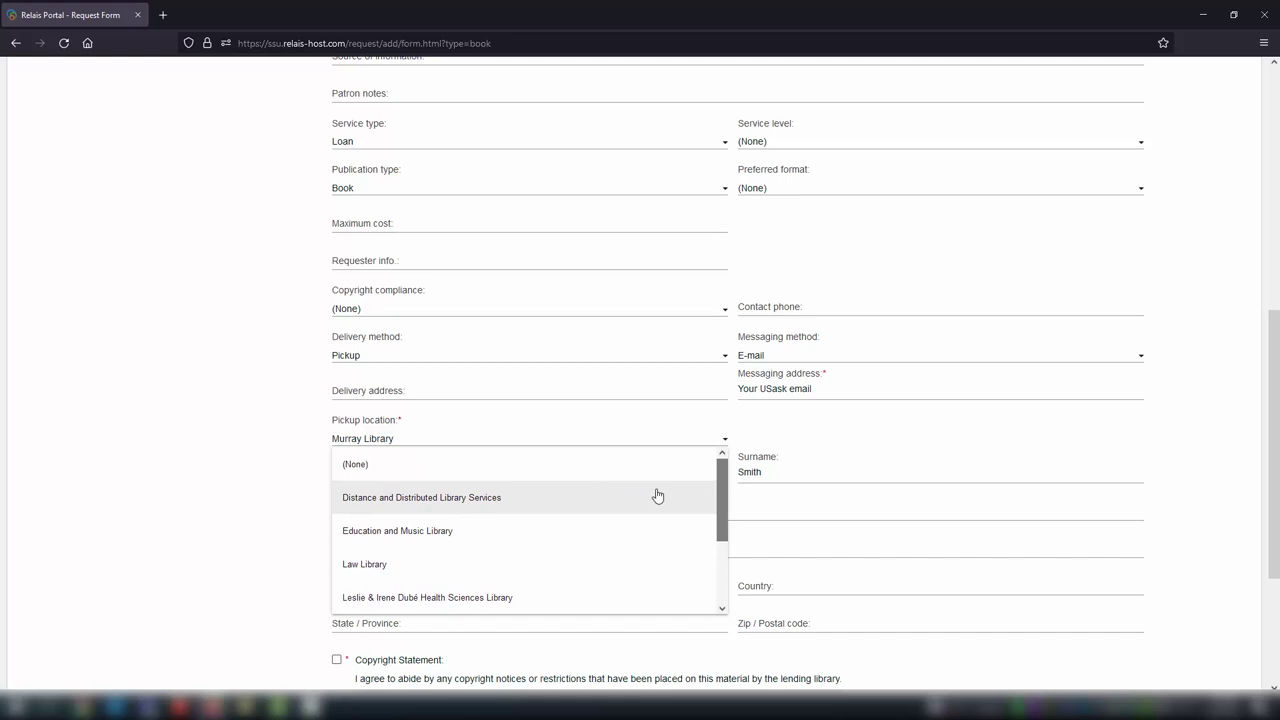
scroll(655, 494, down, 2)
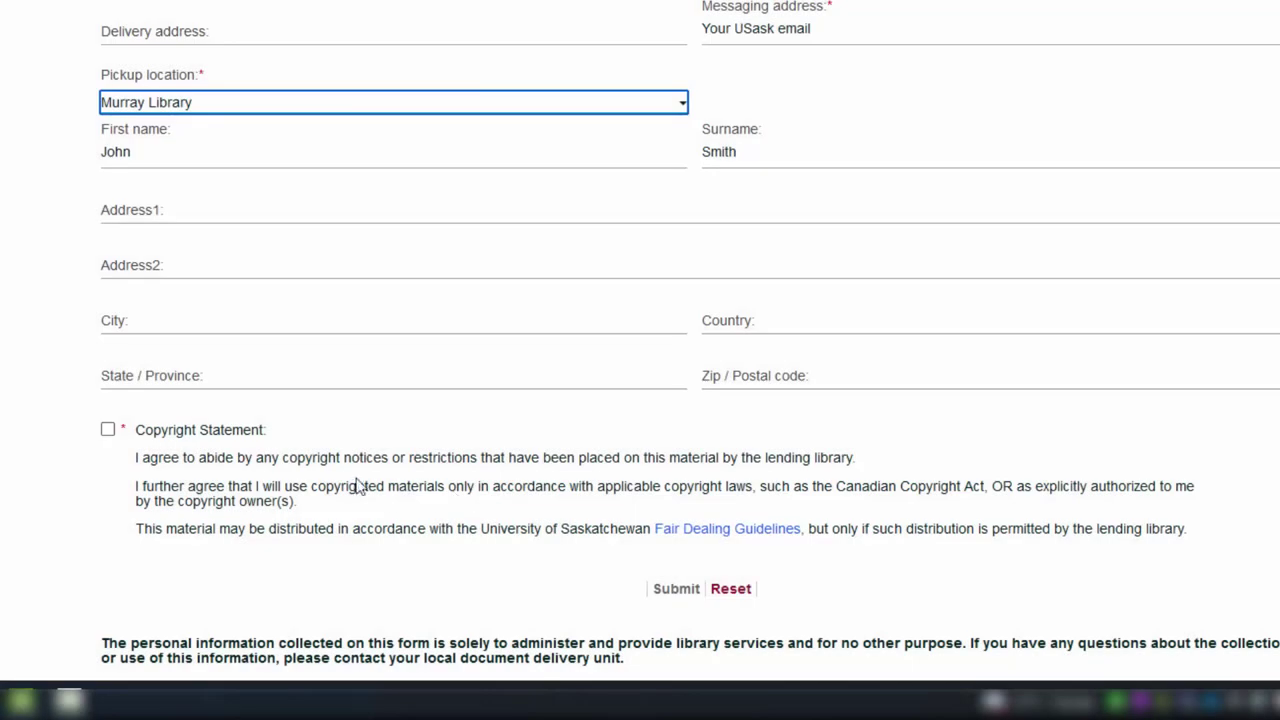
Accept the copyright statement and submit the book request.
click(110, 438)
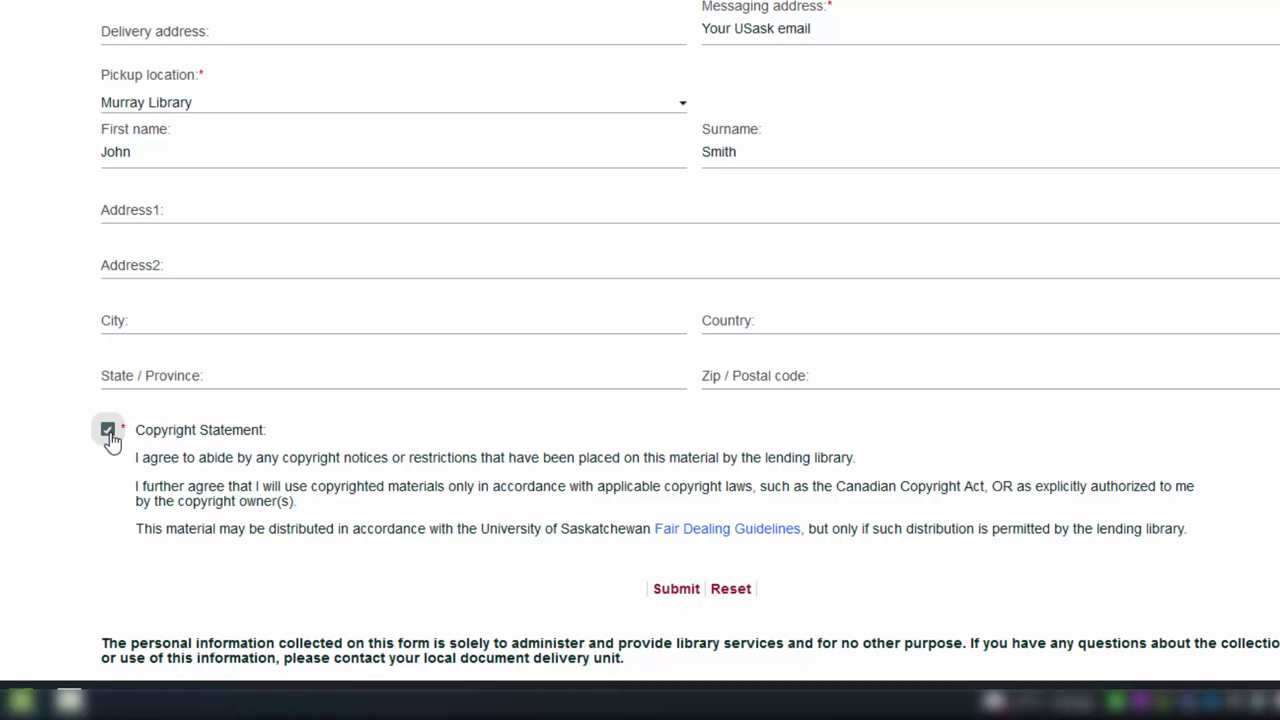
click(664, 592)
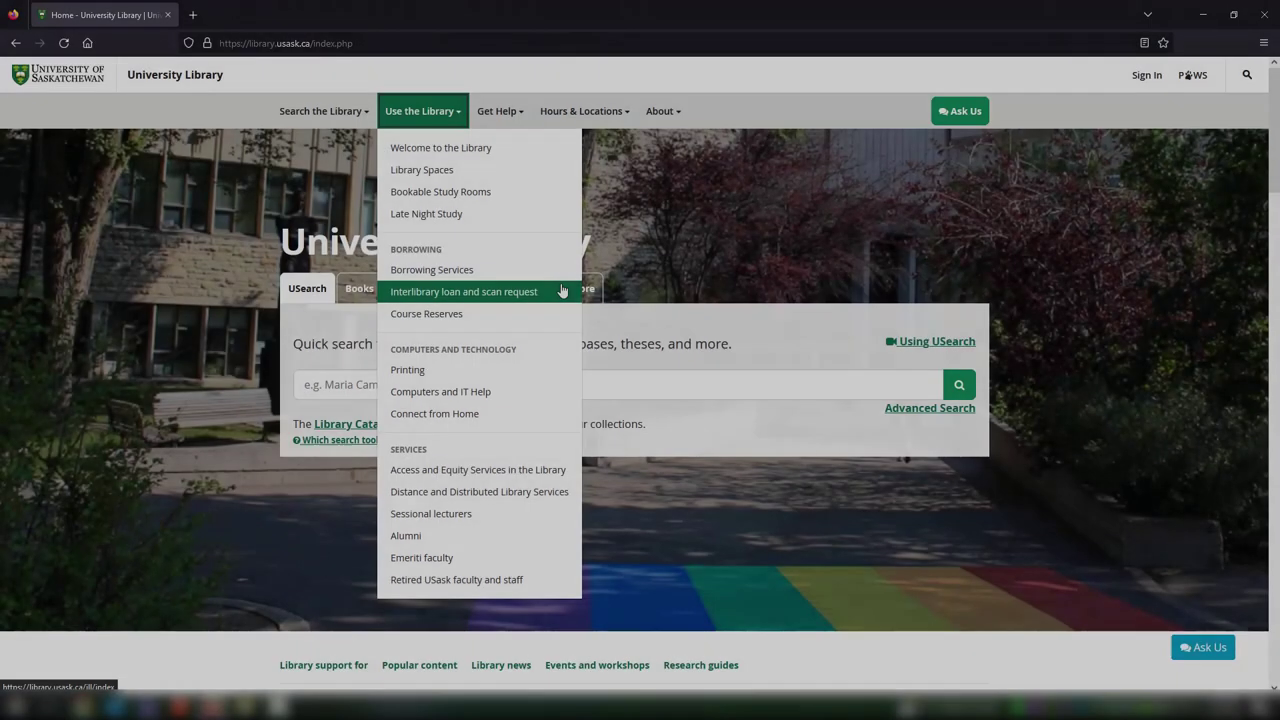
click(563, 289)
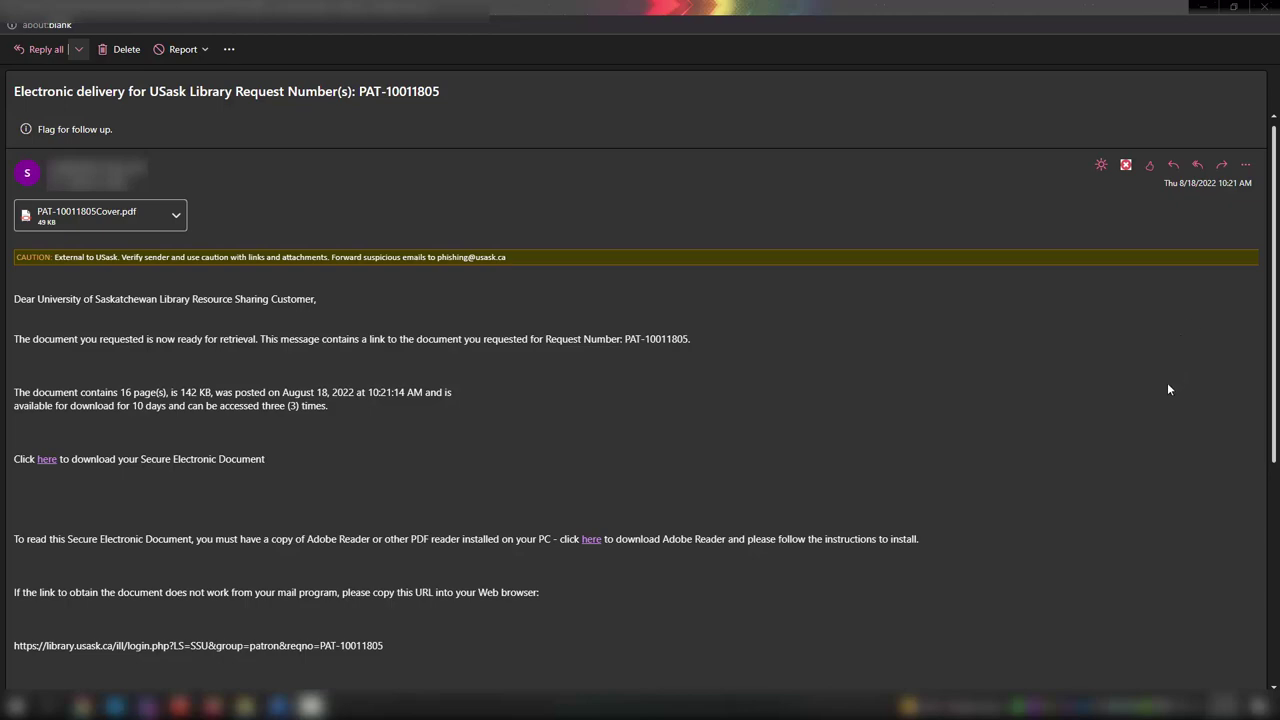
Read through the library's electronic delivery e-mail and open its link to the secure electronic document.
scroll(1164, 387, down, 2)
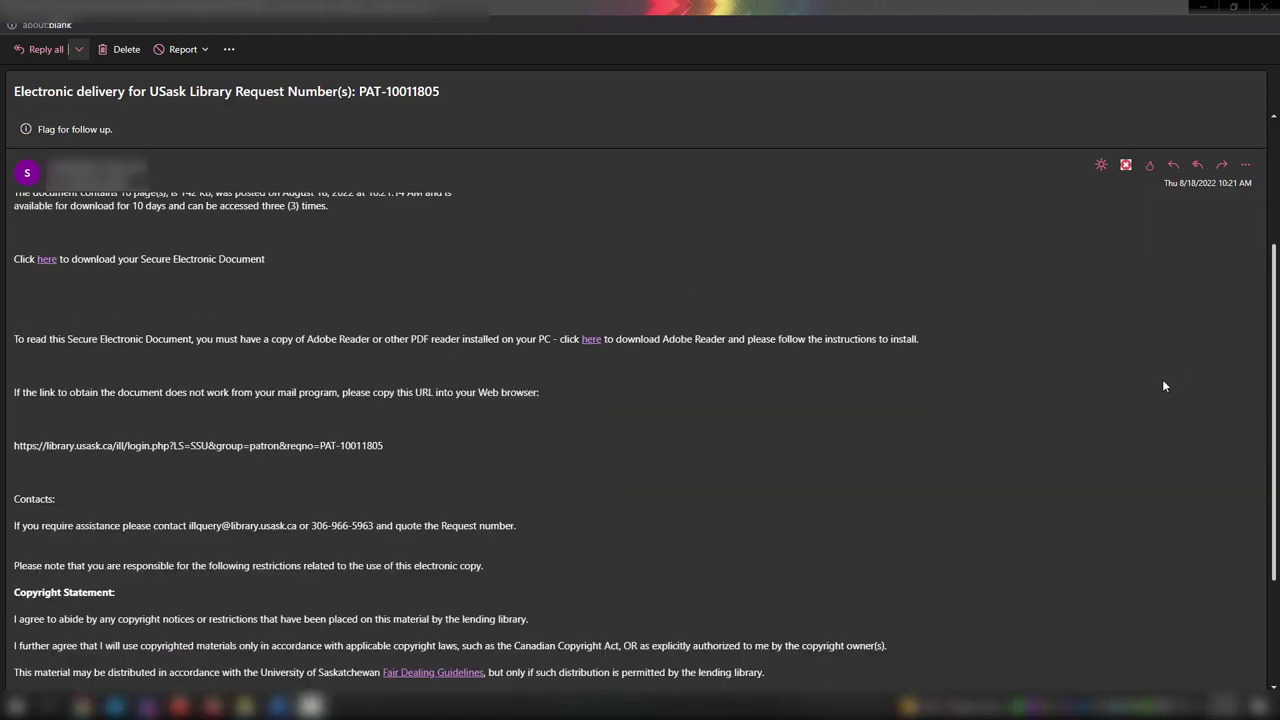
scroll(1163, 385, down, 3)
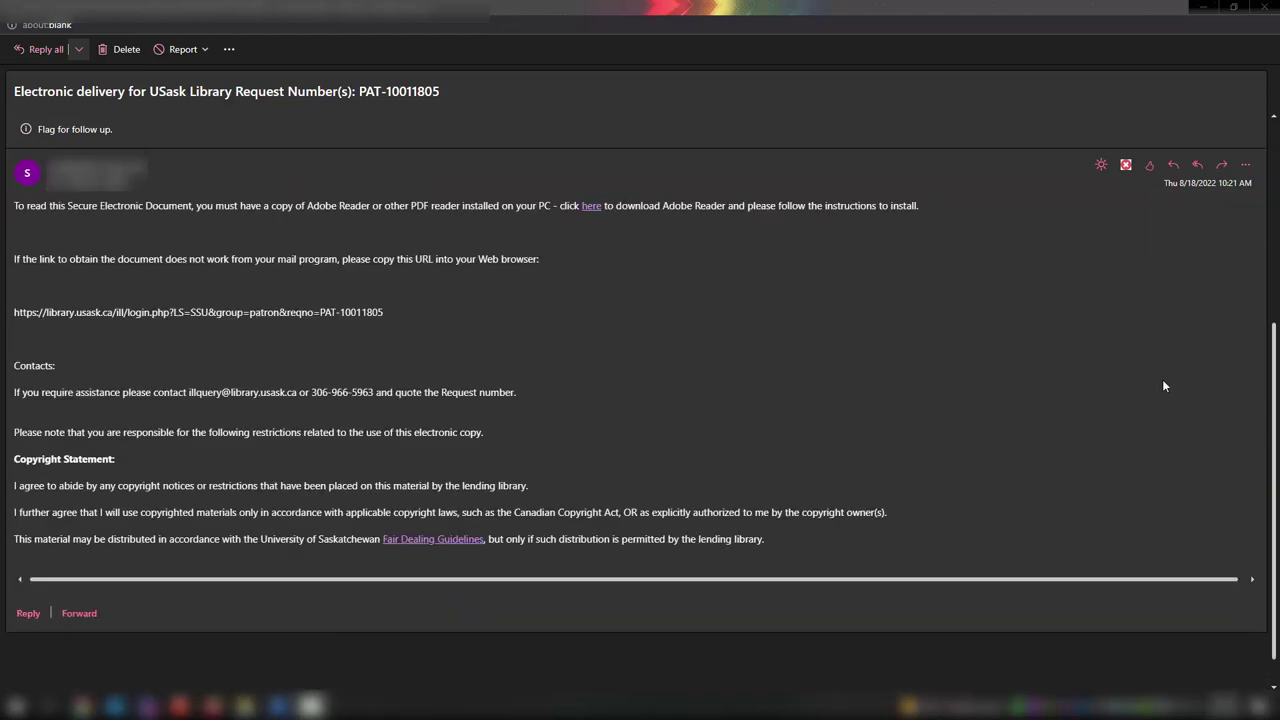
scroll(1163, 385, up, 8)
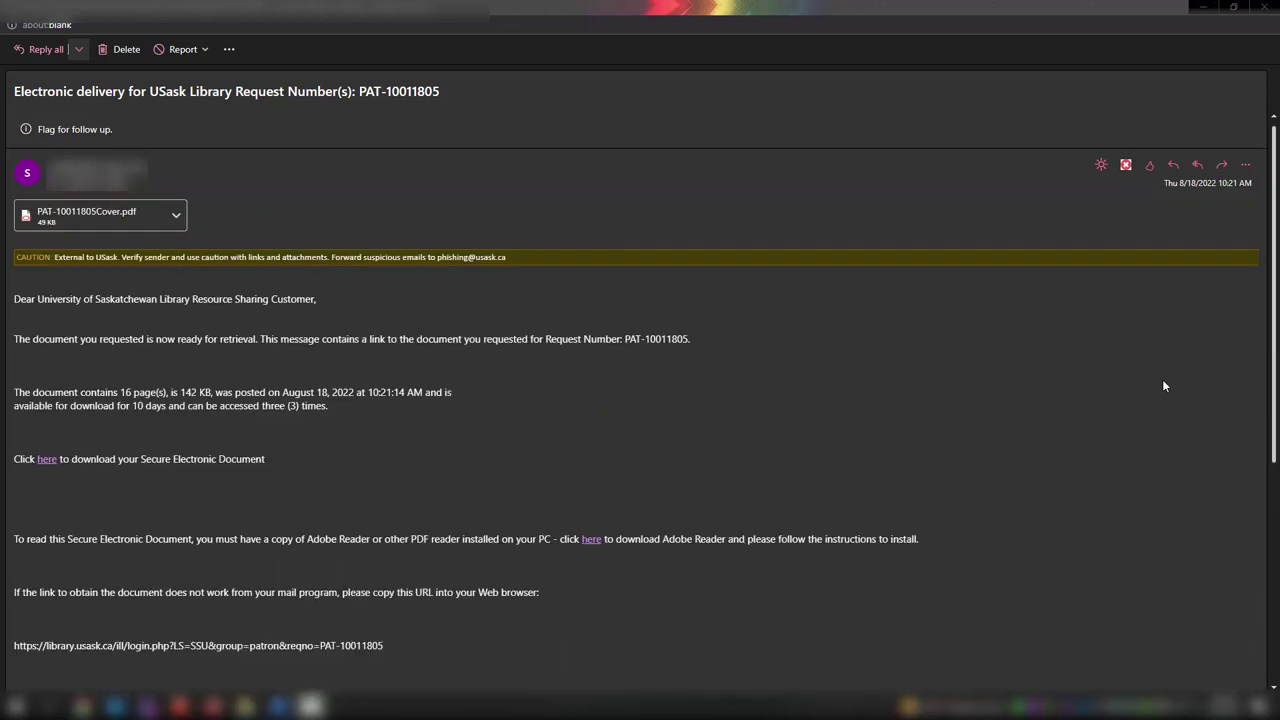
click(47, 459)
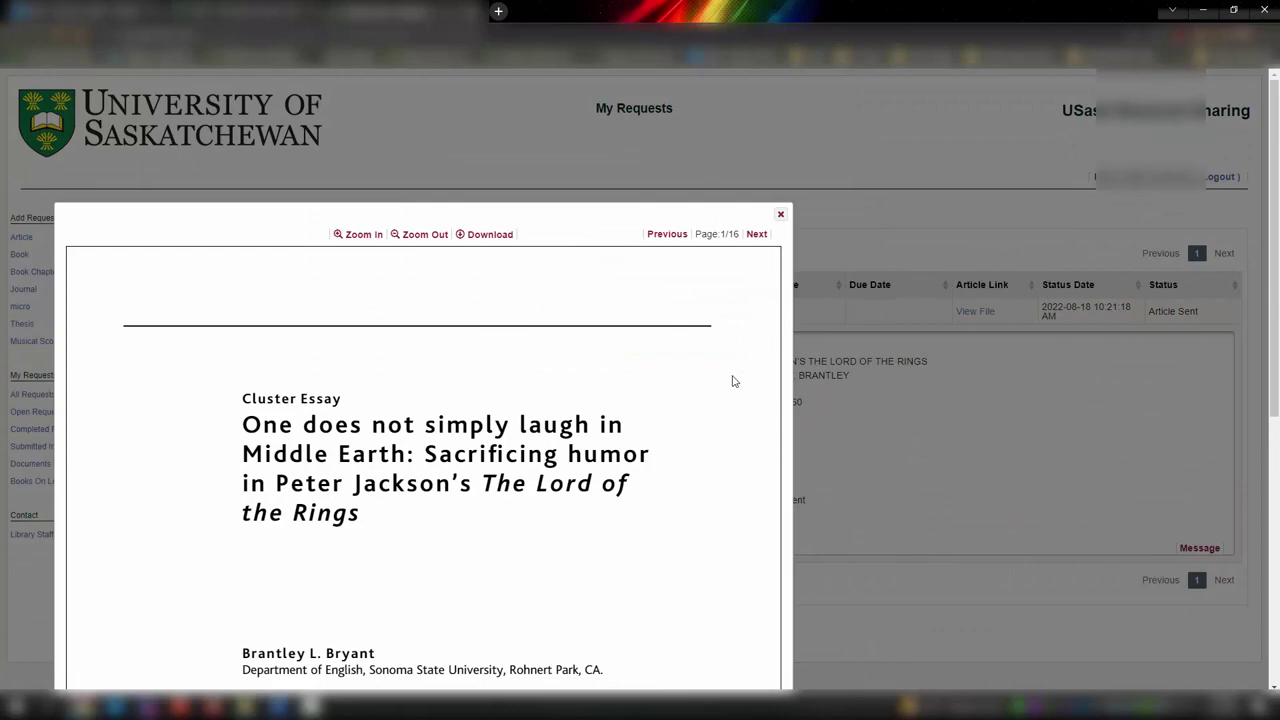
Look over the first page of the delivered article and download the document.
scroll(737, 384, down, 5)
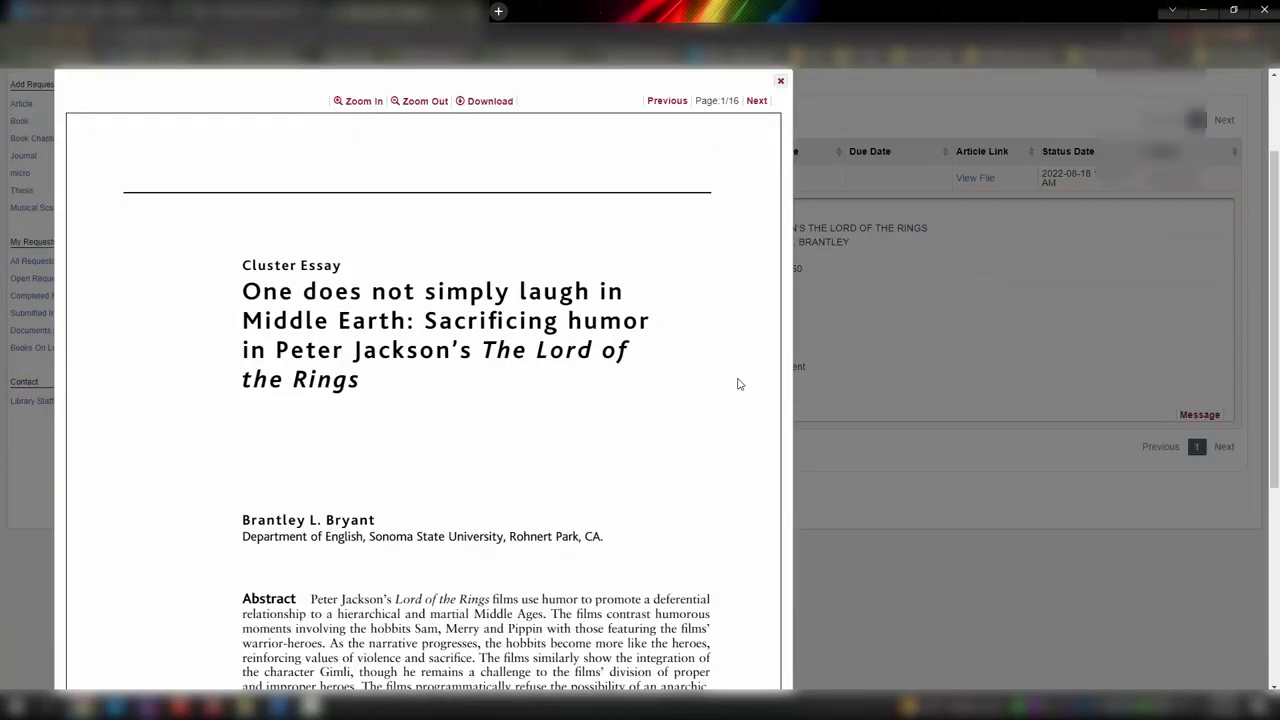
scroll(740, 385, up, 10)
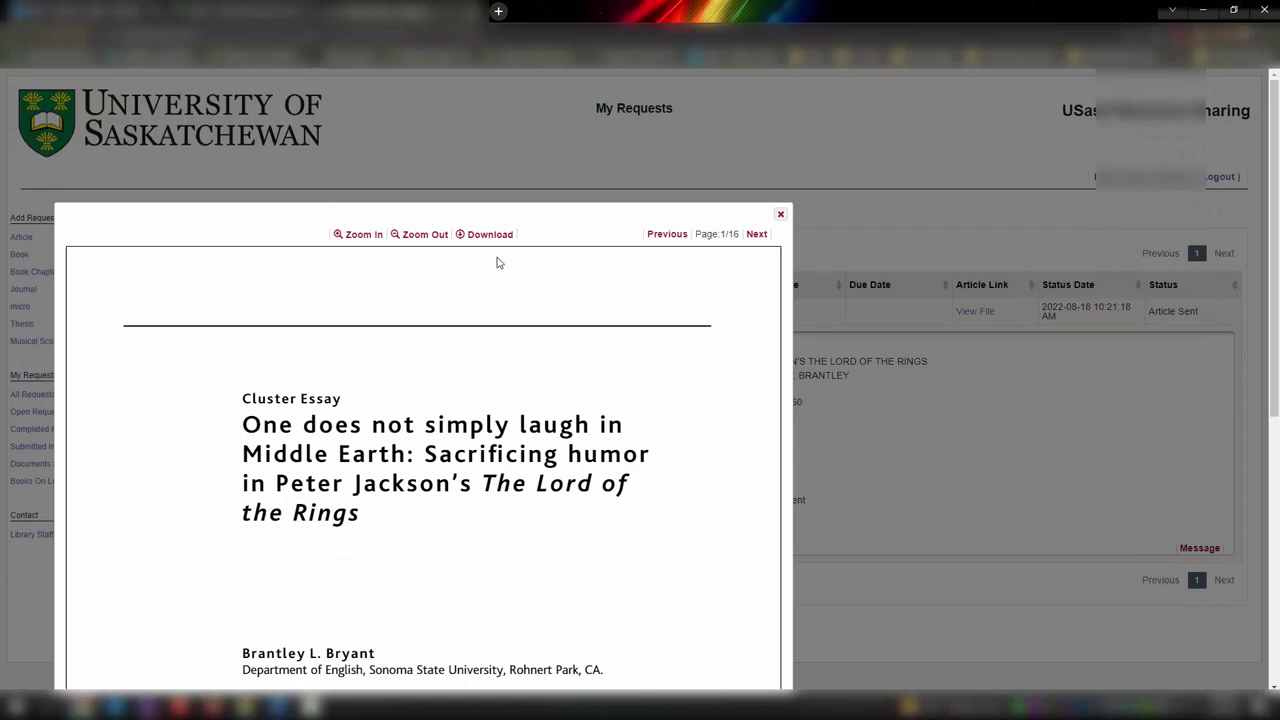
click(488, 235)
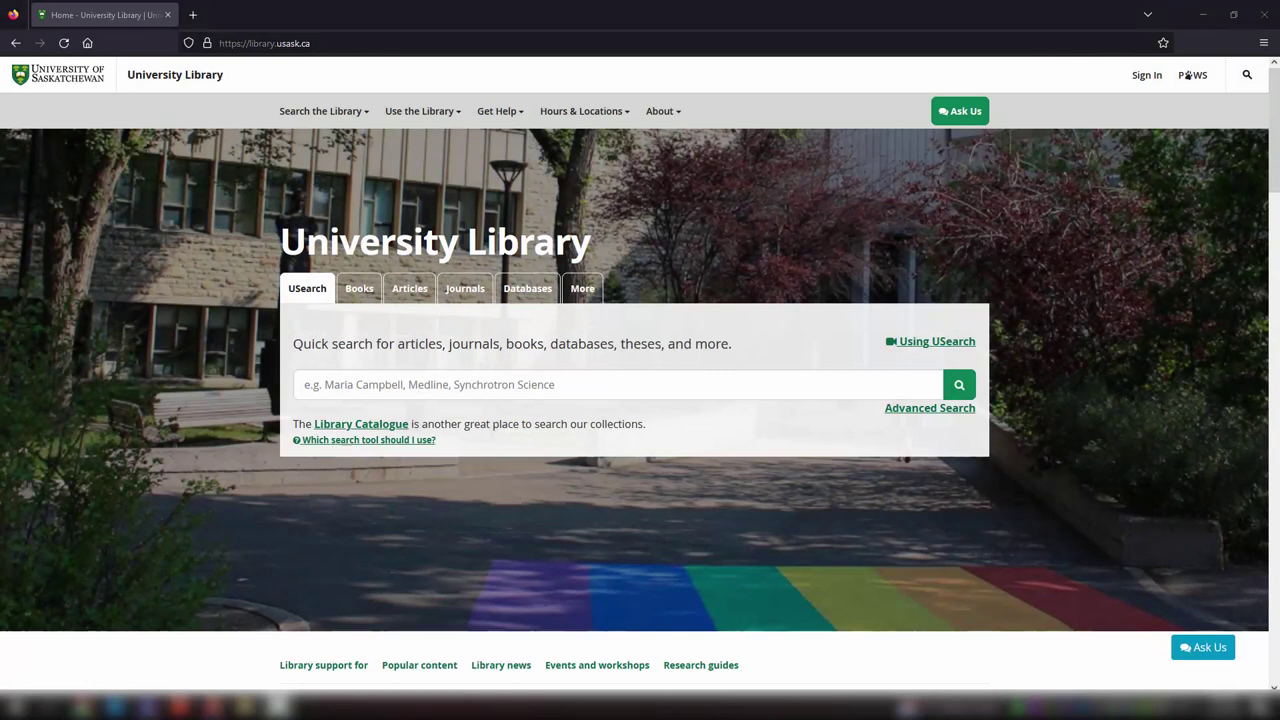
Open the Distance and Distributed Library Services page and start the DDLS registration.
click(421, 115)
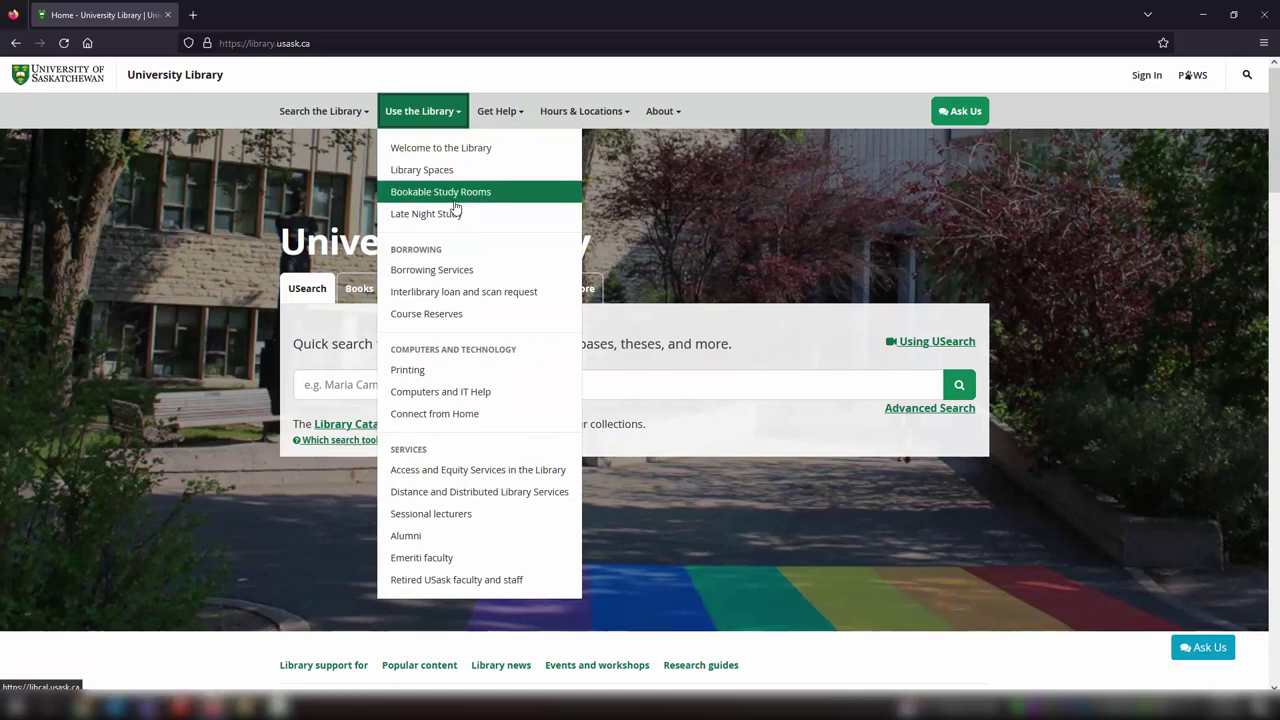
click(512, 497)
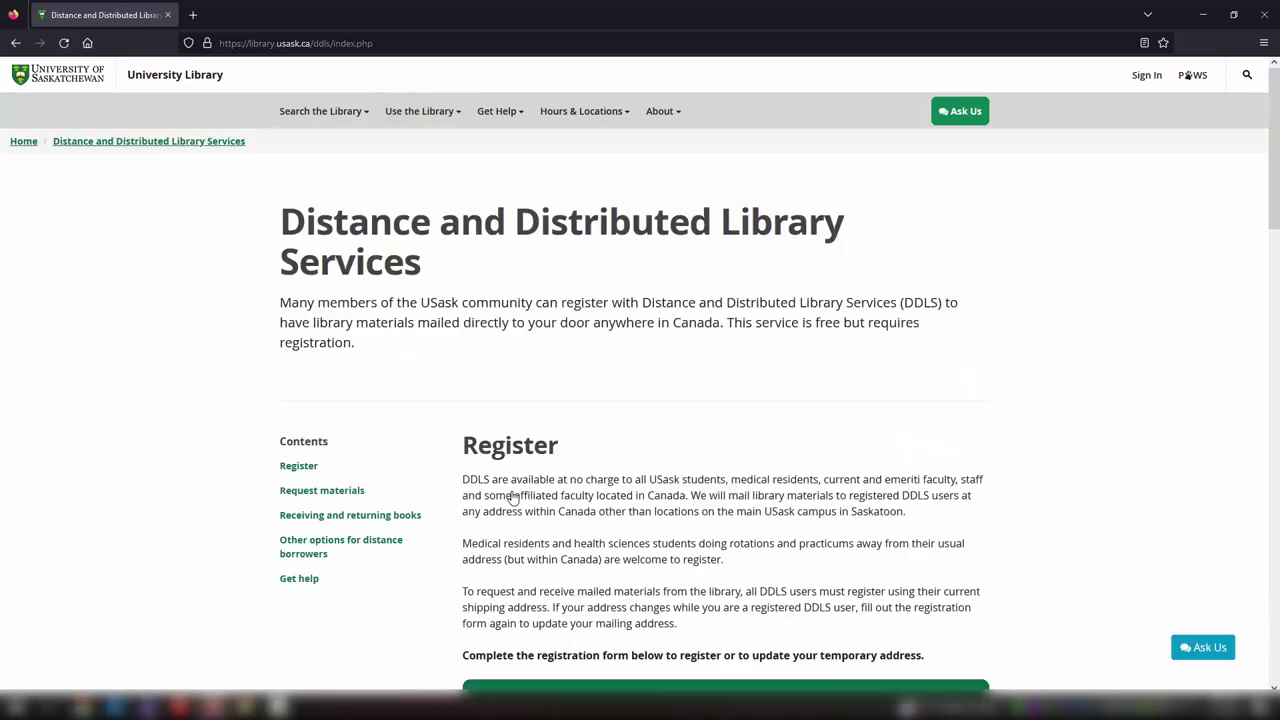
scroll(1045, 404, down, 2)
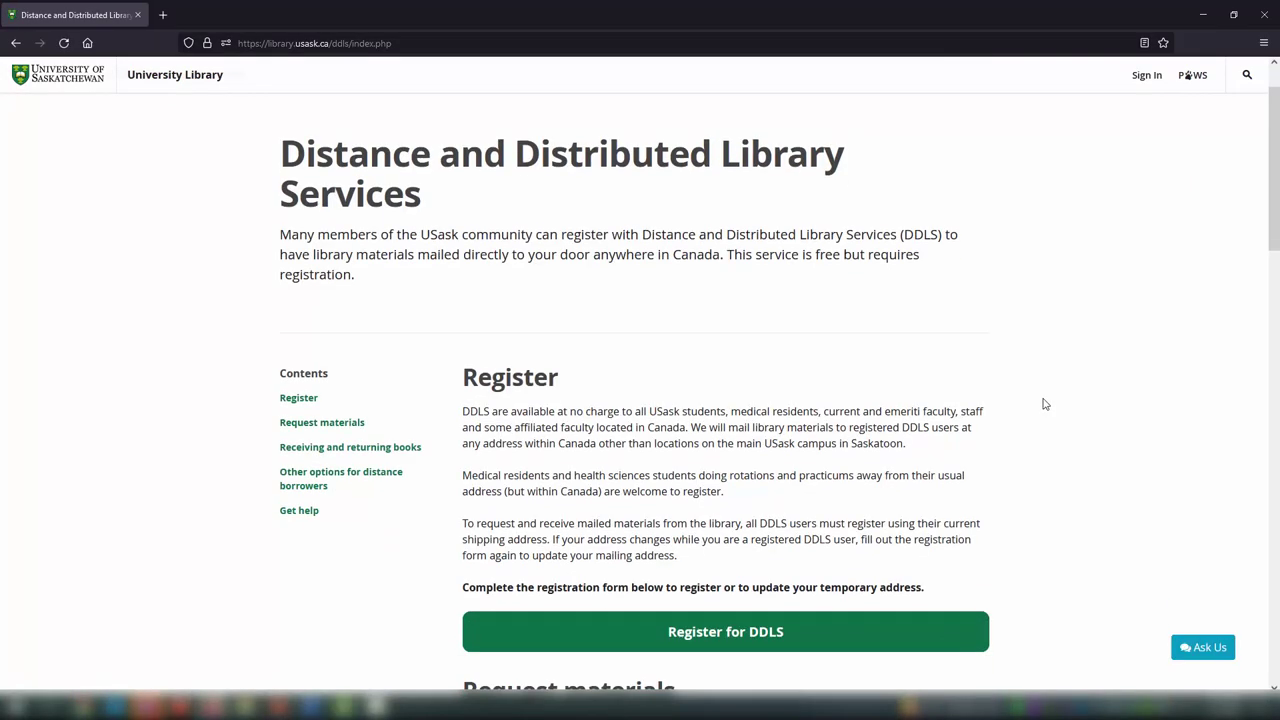
scroll(1045, 404, down, 3)
click(777, 563)
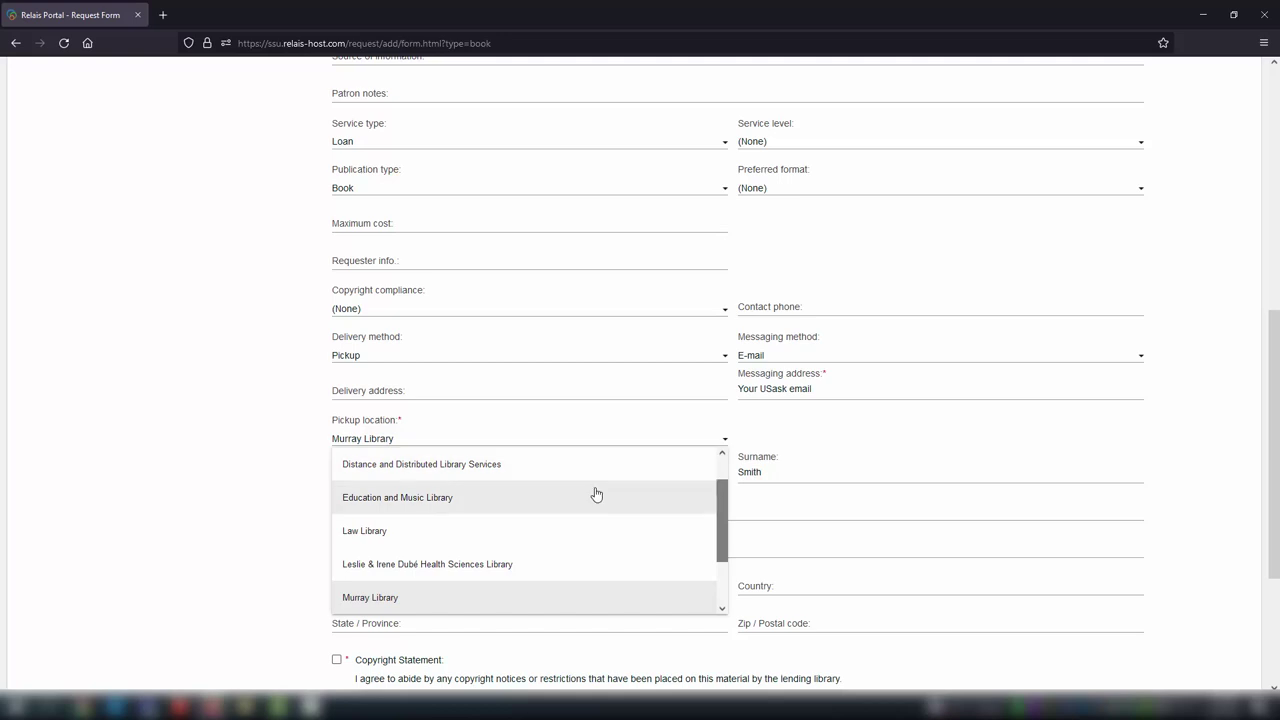
View the available pickup locations in the book request form.
scroll(596, 494, up, 1)
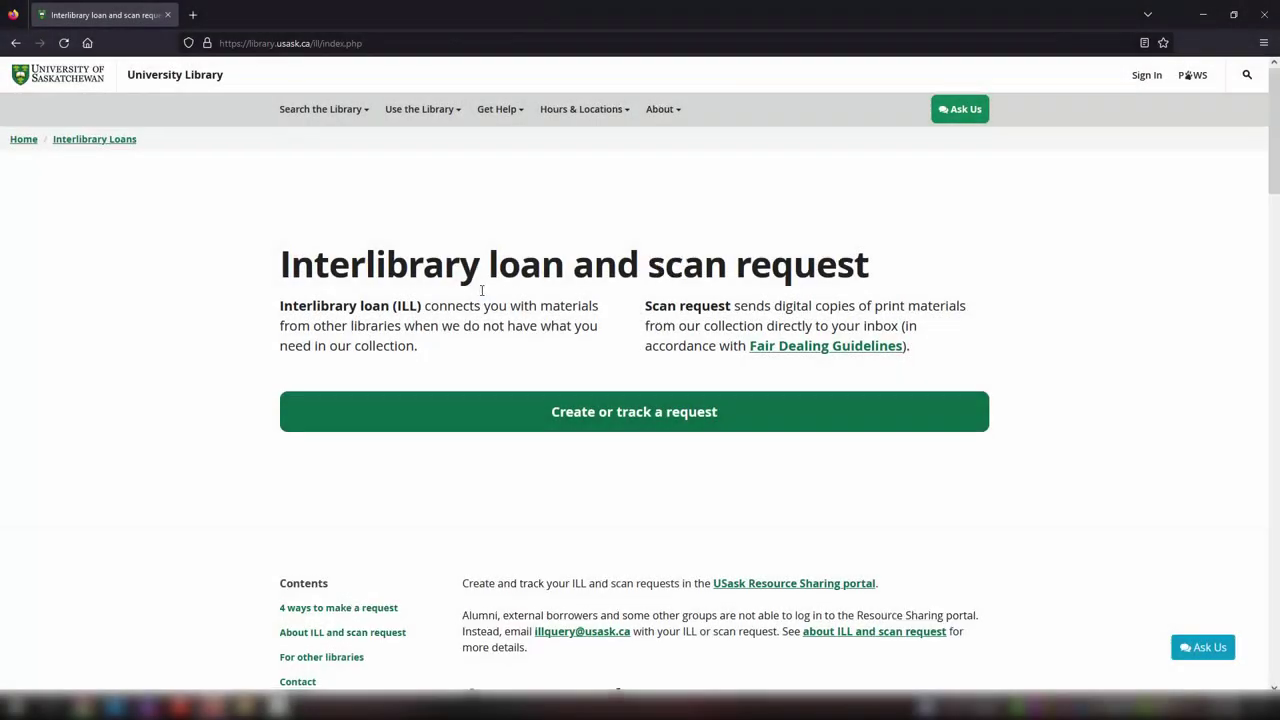
View the Contact section and the About ILL and scan request section of the interlibrary loan page.
scroll(481, 290, down, 1)
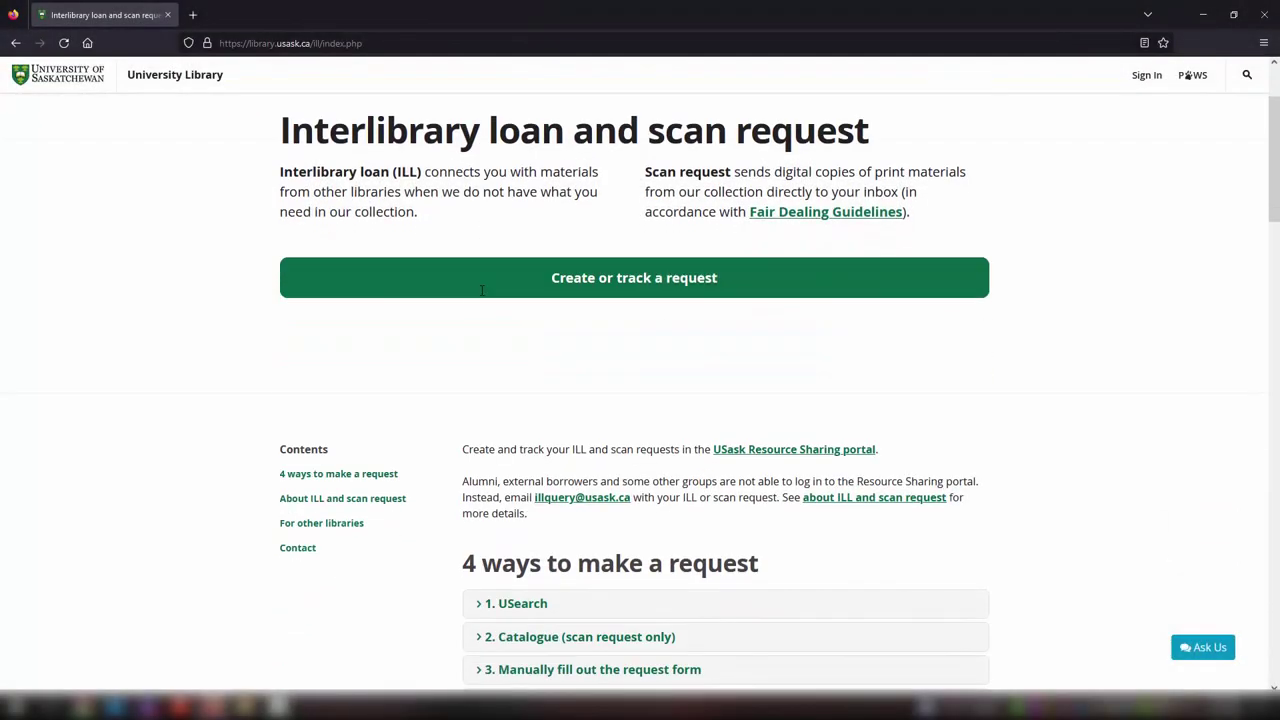
click(300, 548)
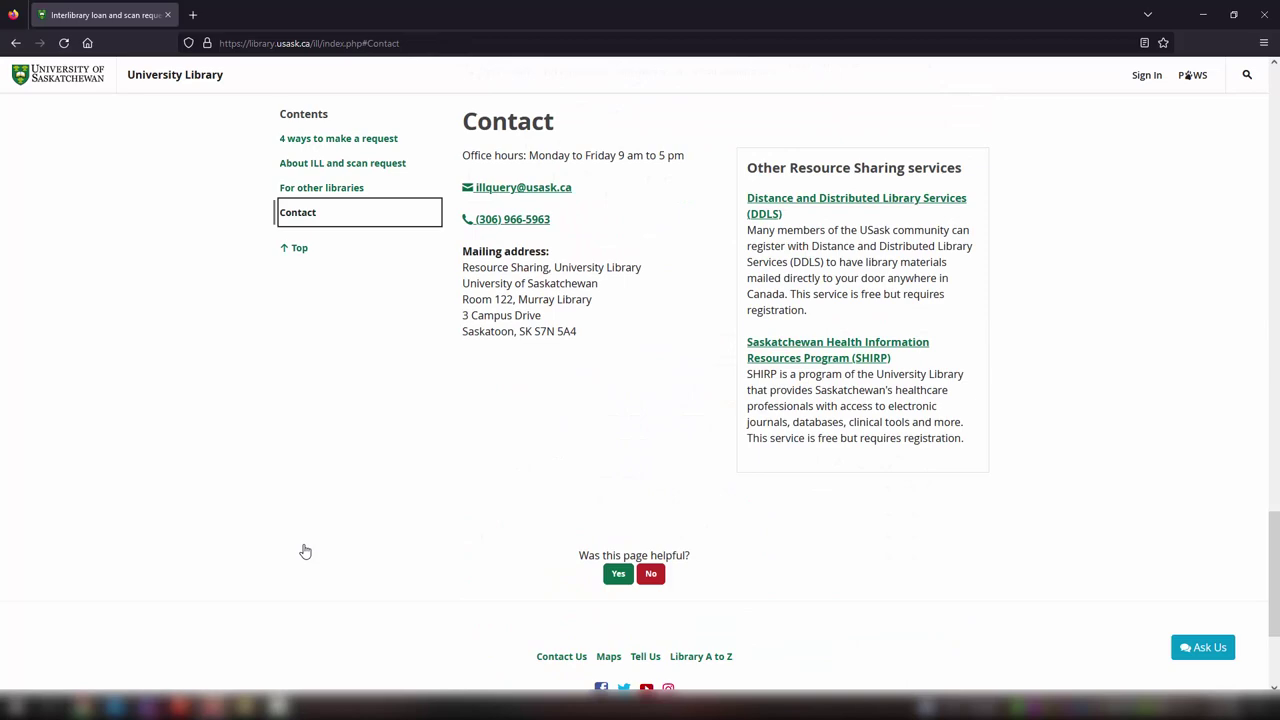
click(333, 164)
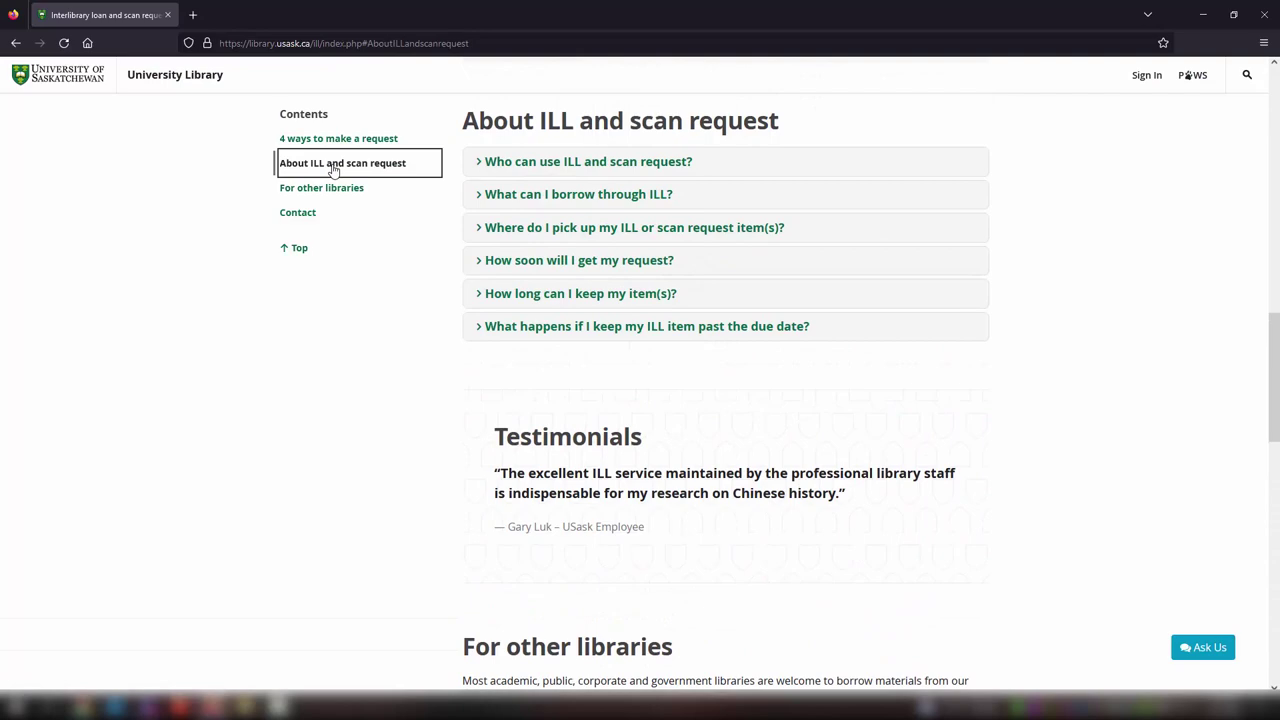